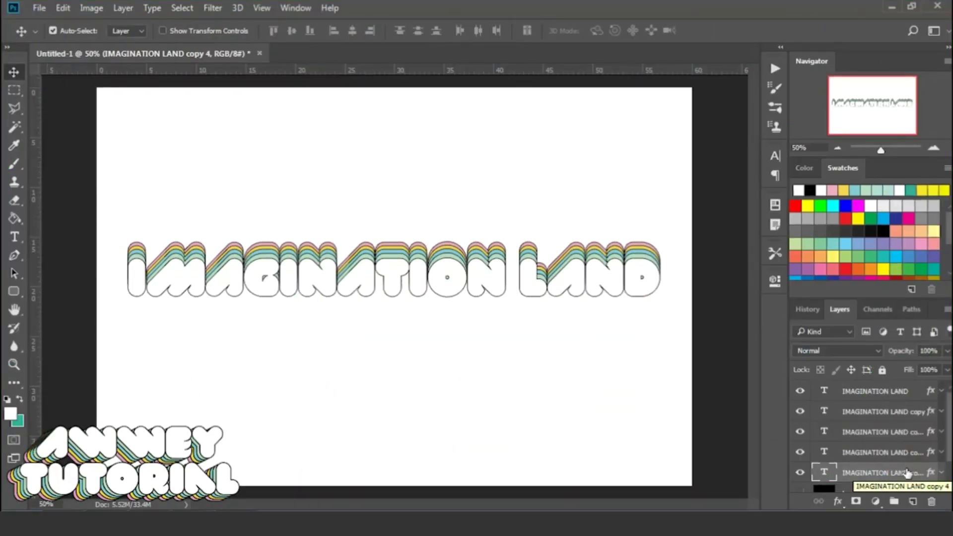
# - Merge the five IMAGINATION LAND text layers with Ctrl+E and nudge the result down and right
pyautogui.keyDown('shift'); pyautogui.click(909, 392); pyautogui.keyUp('shift')
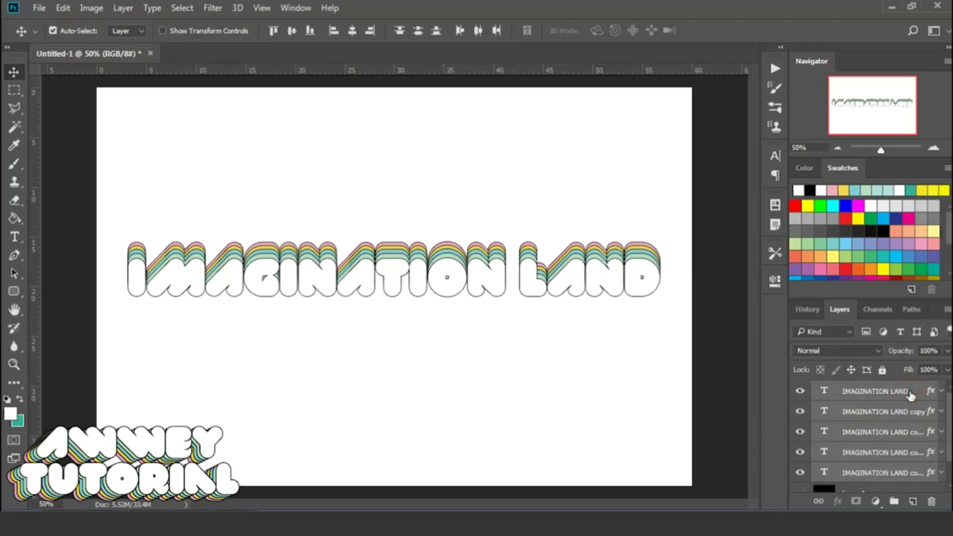
pyautogui.hotkey('ctrl', 'e')
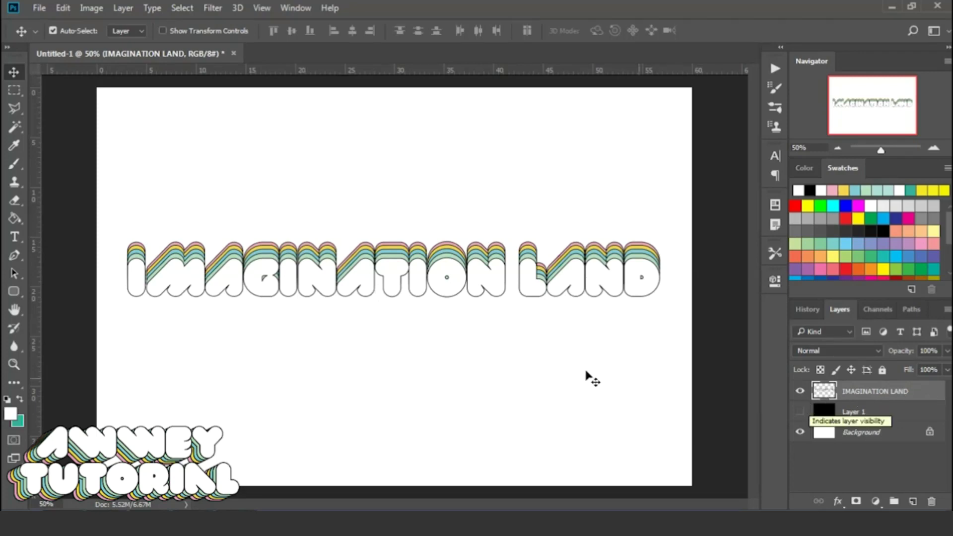
pyautogui.moveTo(359, 277); pyautogui.dragTo(366, 337)
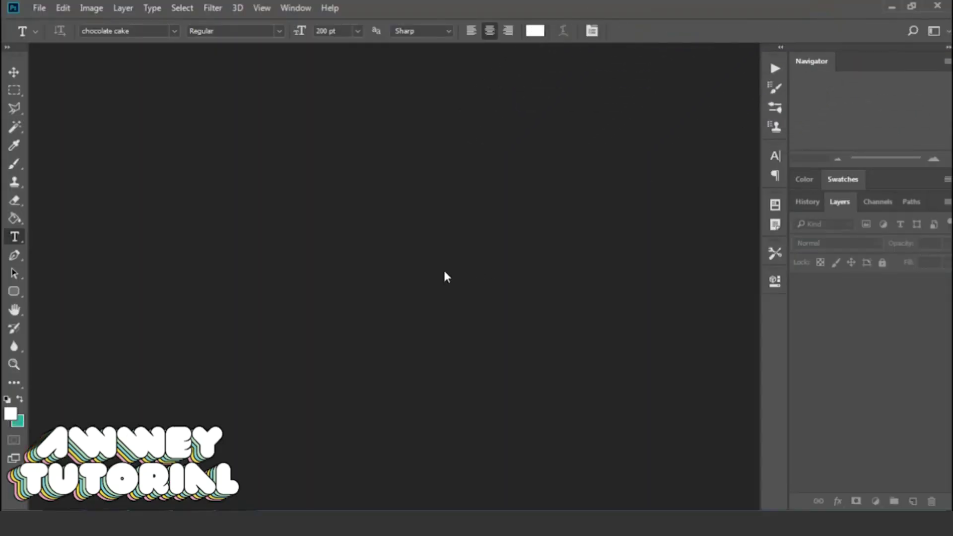
# - Create a new 60 × 40 cm document and add an empty layer above the background
pyautogui.click(39, 8)
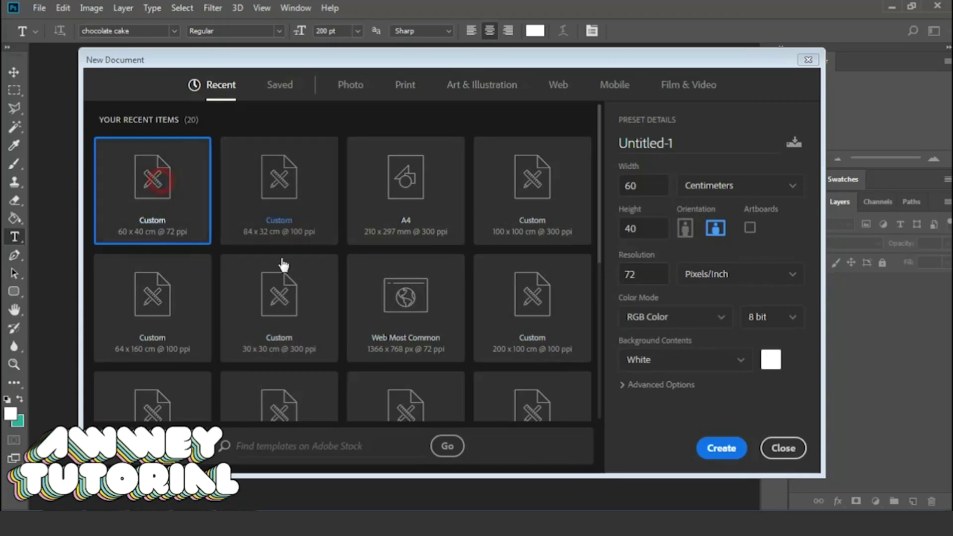
pyautogui.click(720, 449)
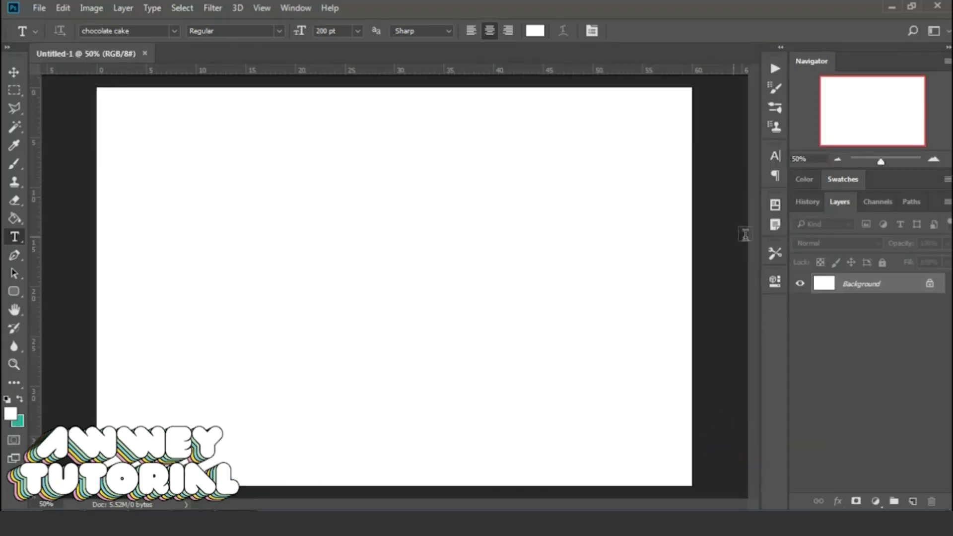
pyautogui.click(912, 503)
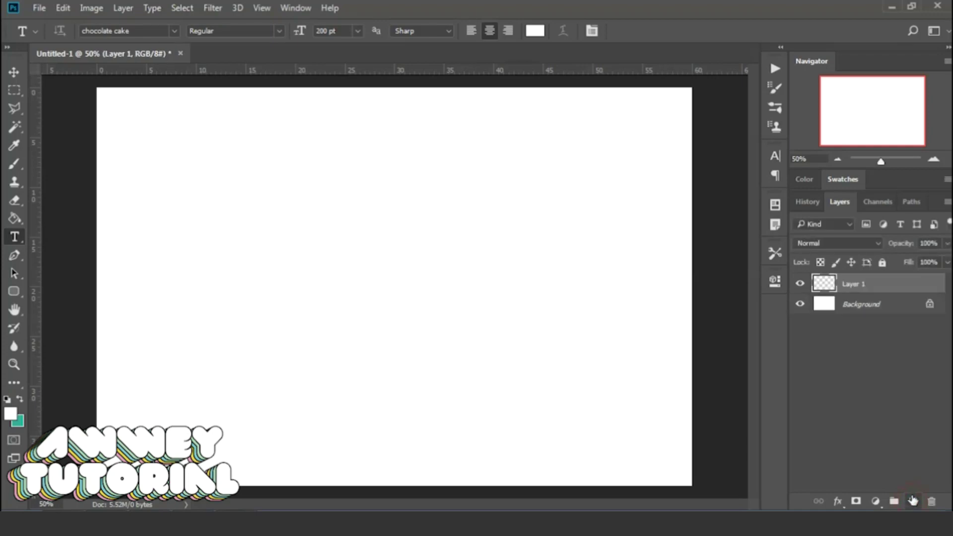
# - Fill Layer 1 with black using the Paint Bucket, then reset the foreground colour to white
pyautogui.click(804, 180)
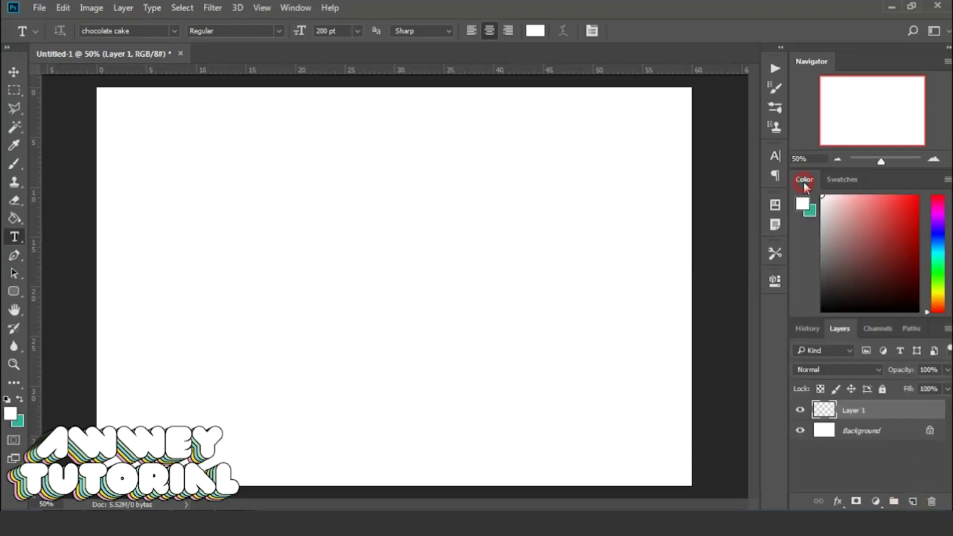
pyautogui.moveTo(829, 278); pyautogui.dragTo(824, 312)
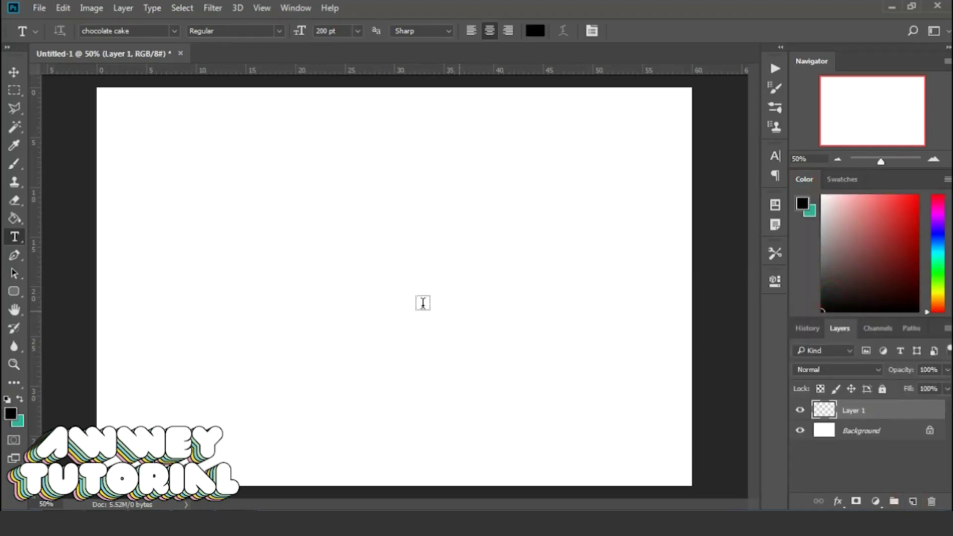
pyautogui.click(15, 218)
pyautogui.click(344, 317)
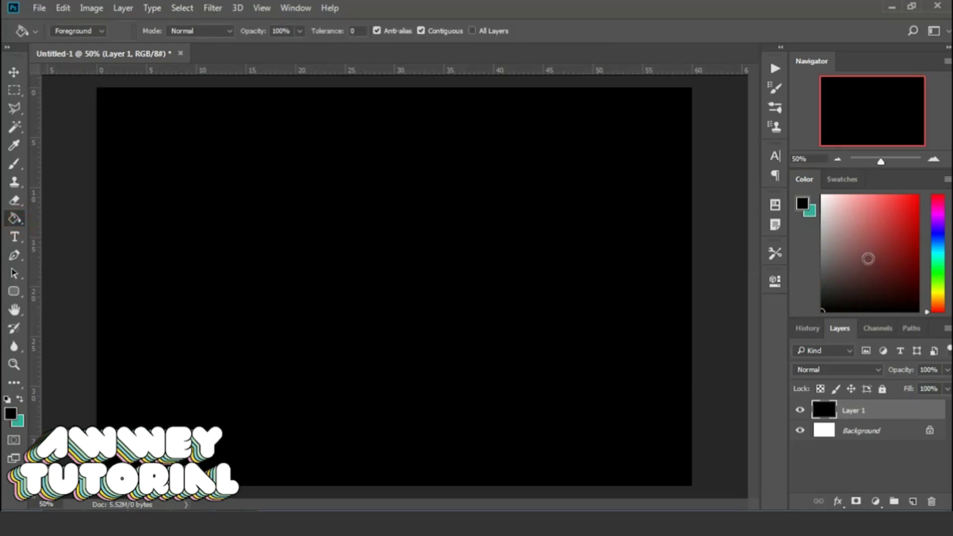
pyautogui.moveTo(868, 259); pyautogui.dragTo(822, 196)
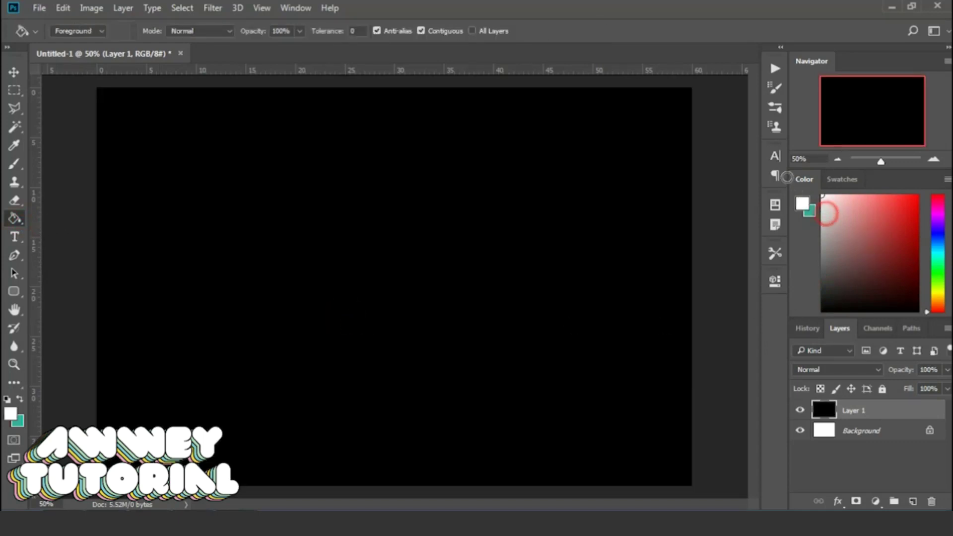
pyautogui.click(15, 237)
# - Type 'imagination LAND' in white on the canvas and commit it
pyautogui.click(176, 266)
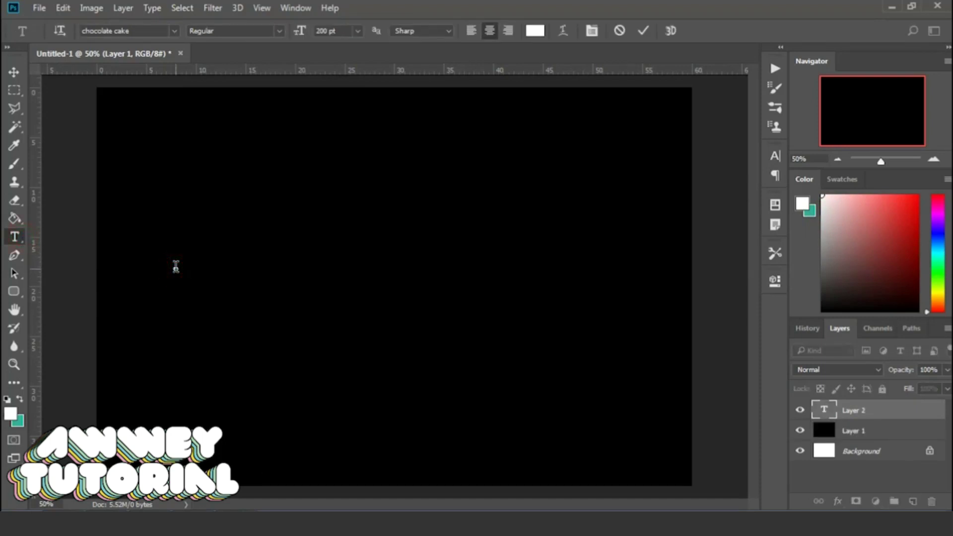
pyautogui.write('imag')
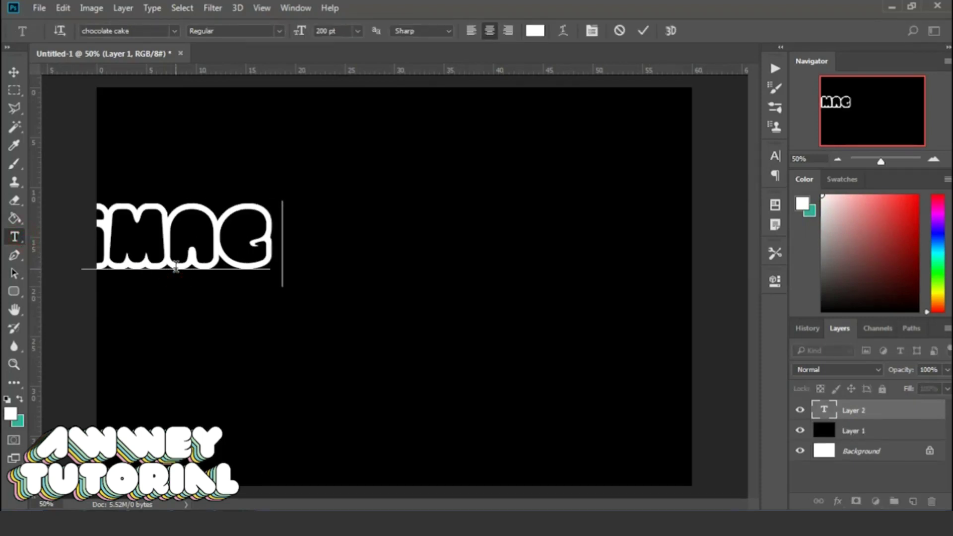
pyautogui.write('ination')
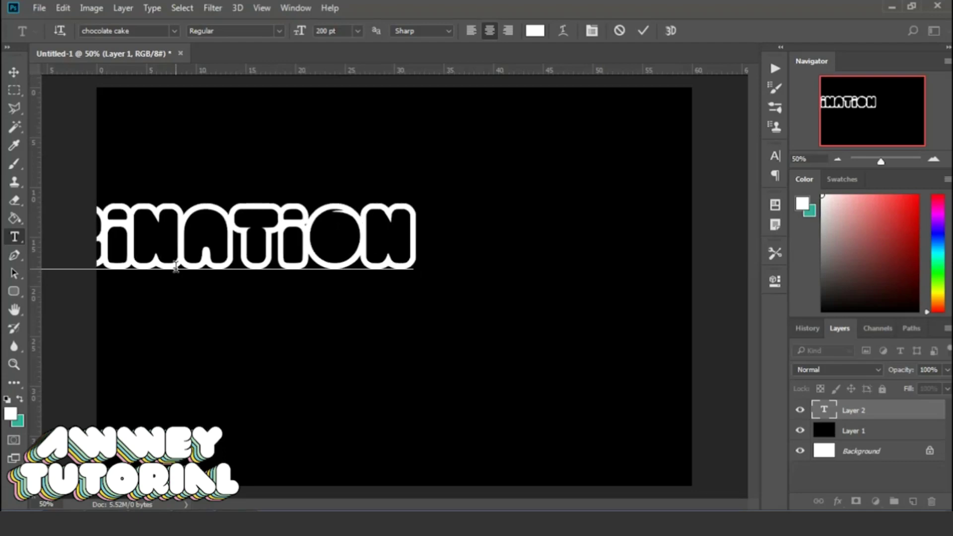
pyautogui.write(' LAND')
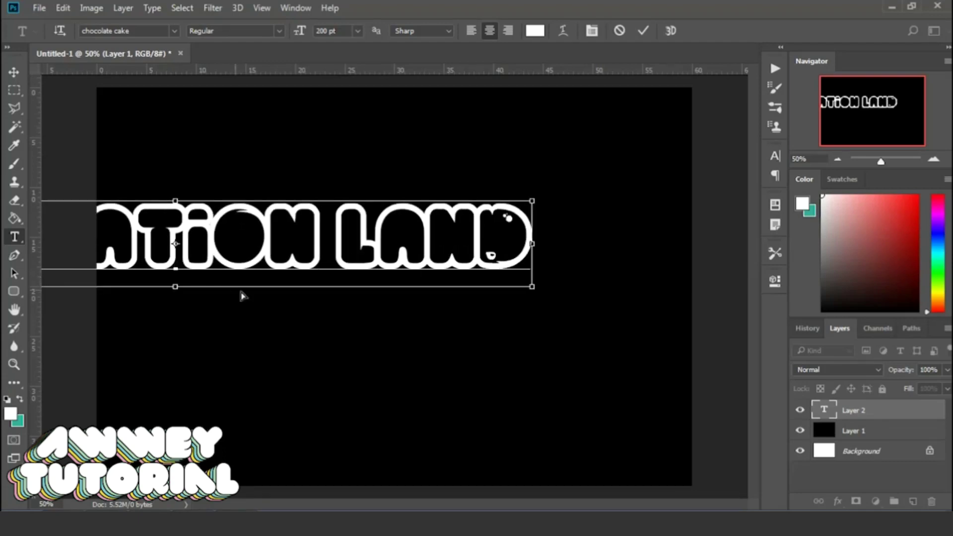
pyautogui.click(916, 416)
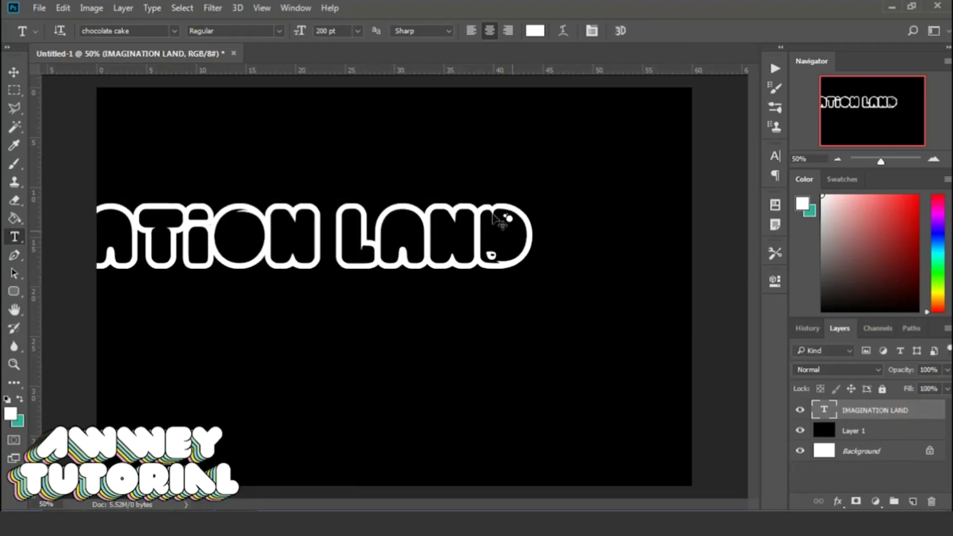
# - Resize the lettering to 150 pt and move it to the centre of the canvas
pyautogui.click(421, 233)
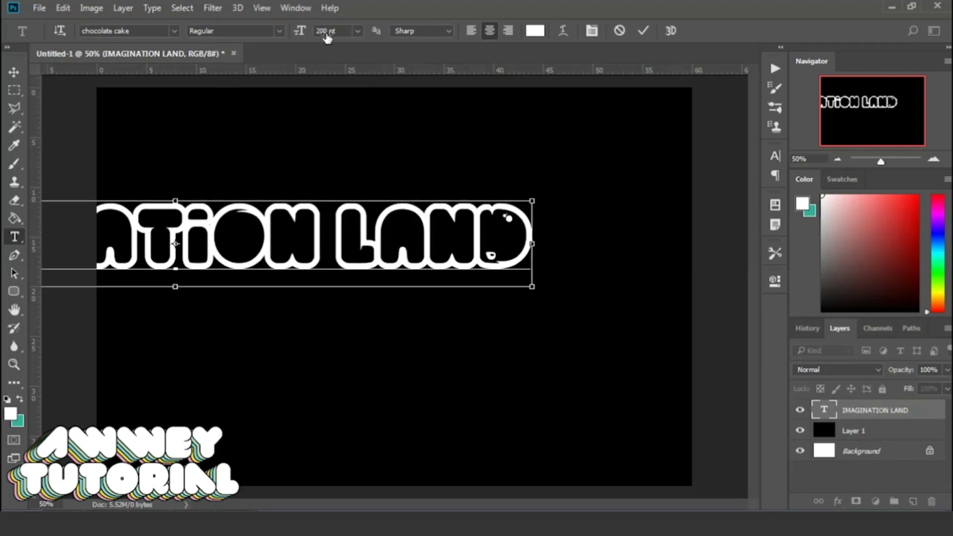
pyautogui.hotkey('ctrl', 'a')
pyautogui.press('Down')
pyautogui.press('Down')
pyautogui.press('Down')
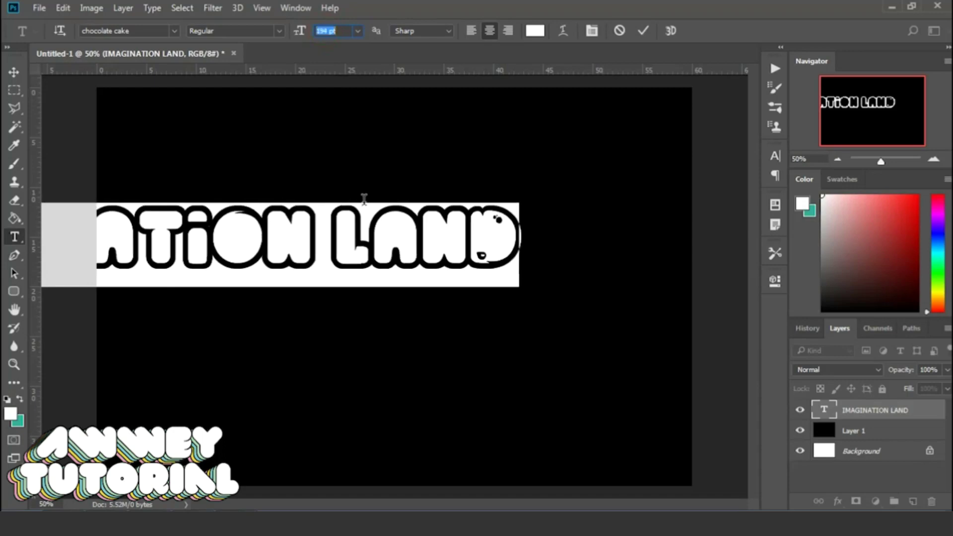
pyautogui.press('Down')
pyautogui.press('Down')
pyautogui.press('Down')
pyautogui.press('Down')
pyautogui.press('Down')
pyautogui.press('Down')
pyautogui.write('150')
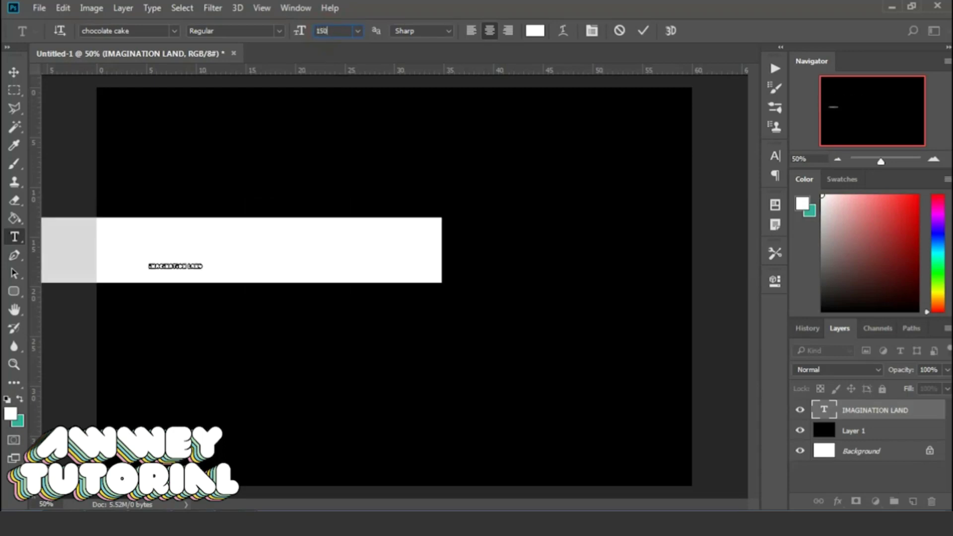
pyautogui.press('Return')
pyautogui.click(342, 248)
pyautogui.moveTo(346, 311); pyautogui.dragTo(566, 340)
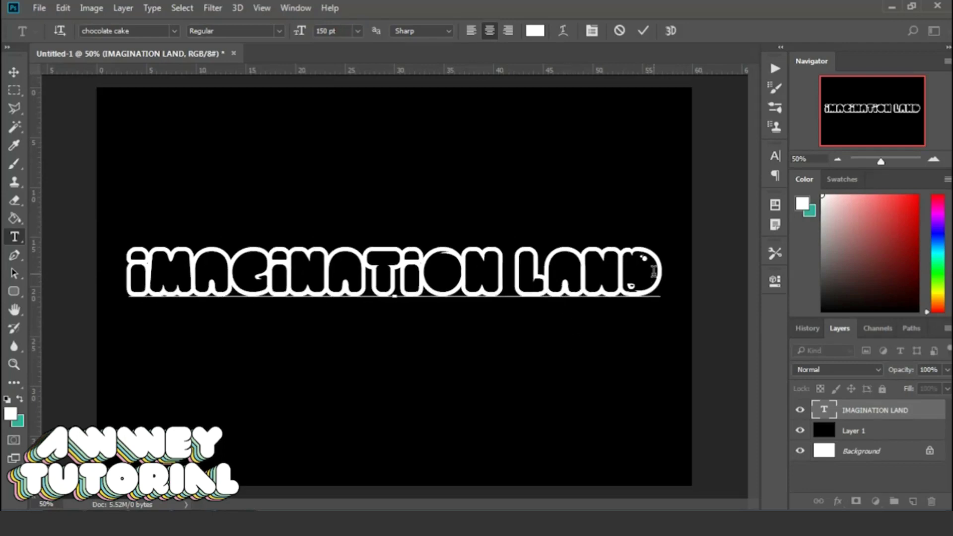
# - Change the lettering's font to VAL Bold and commit the edit
pyautogui.moveTo(660, 276); pyautogui.dragTo(128, 278)
pyautogui.click(174, 31)
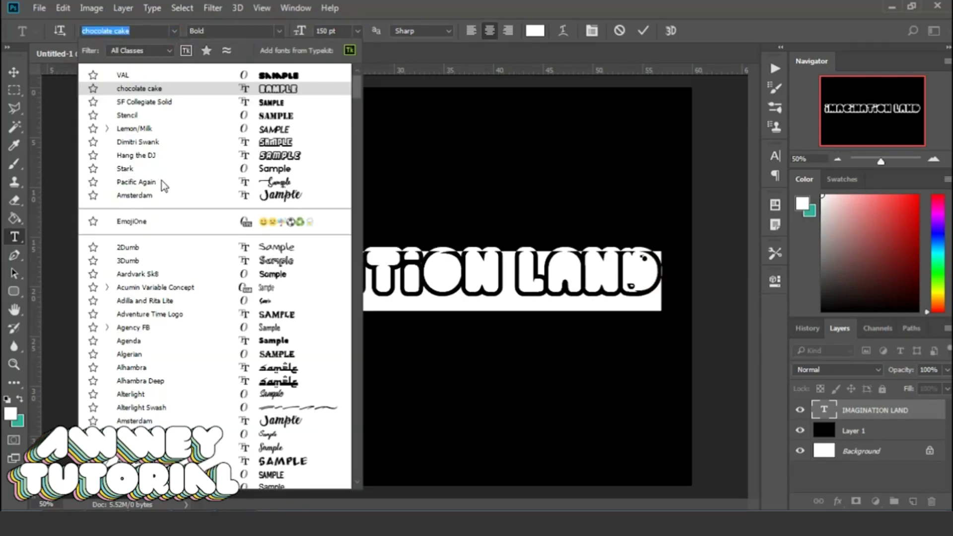
pyautogui.click(154, 75)
pyautogui.click(561, 283)
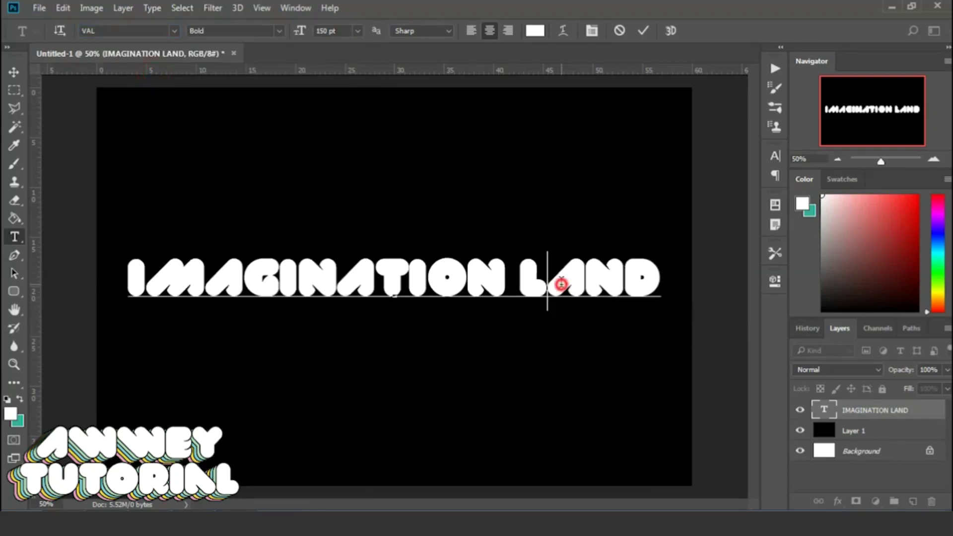
pyautogui.click(927, 410)
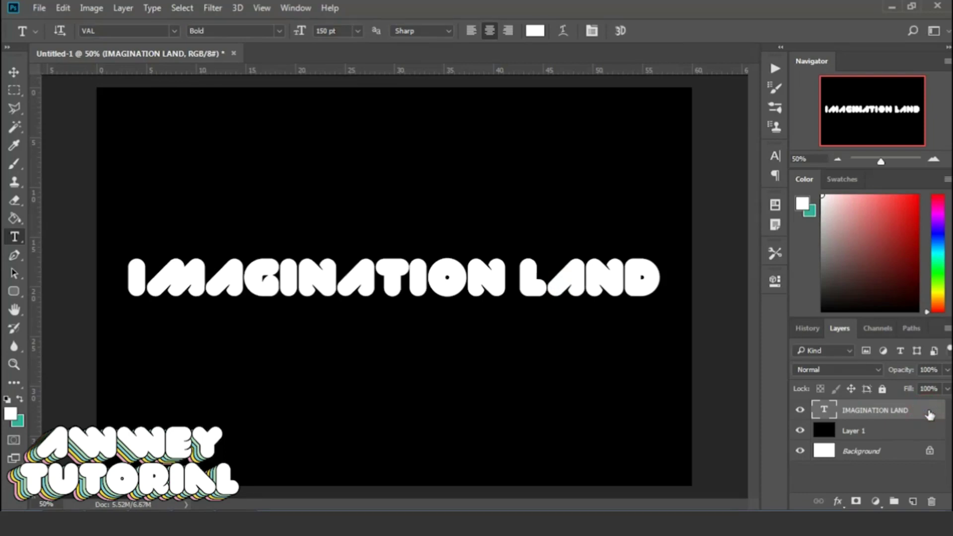
# - Add a 2 px outside Stroke style to the IMAGINATION LAND layer and hide the black Layer 1
pyautogui.doubleClick(929, 412)
pyautogui.click(383, 183)
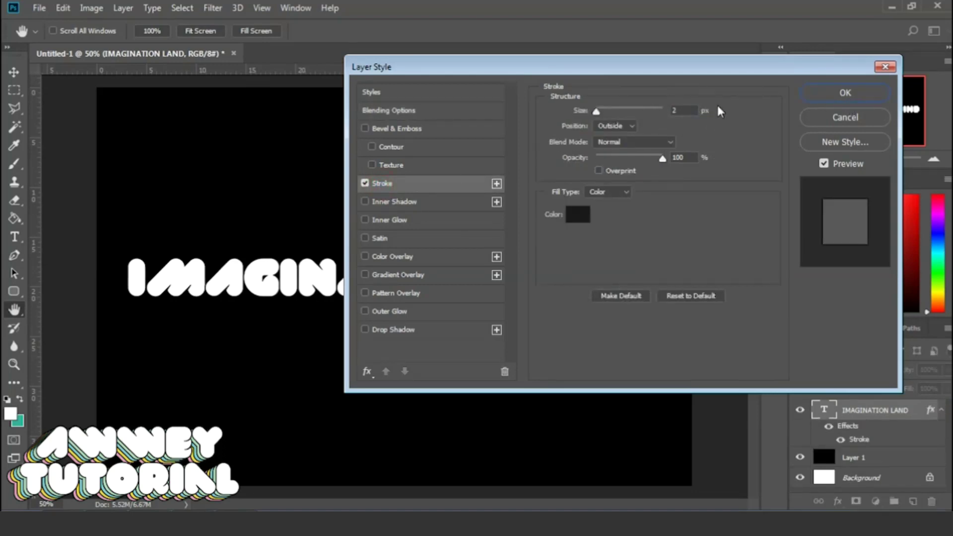
pyautogui.click(844, 93)
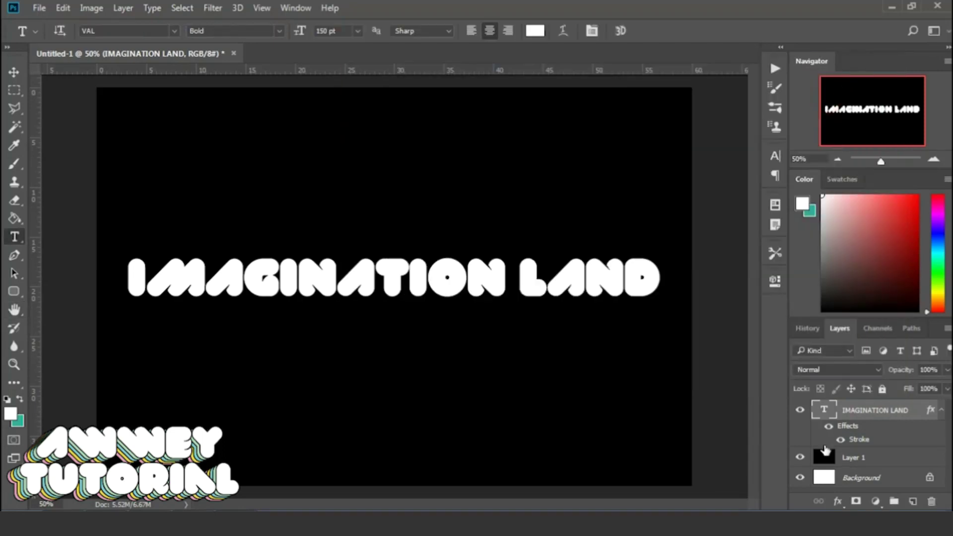
pyautogui.click(802, 459)
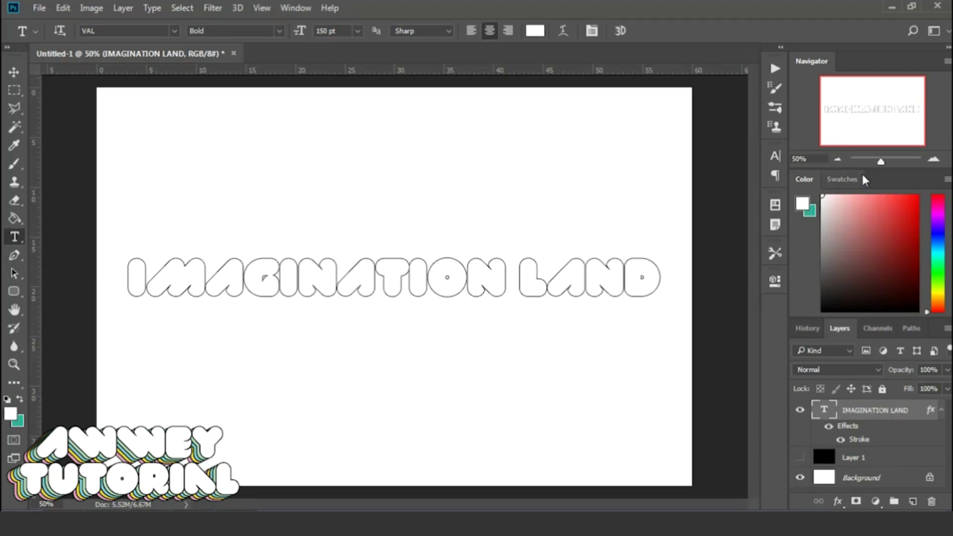
# - Duplicate the IMAGINATION LAND layer and drag the copy beneath the original
pyautogui.rightClick(903, 414)
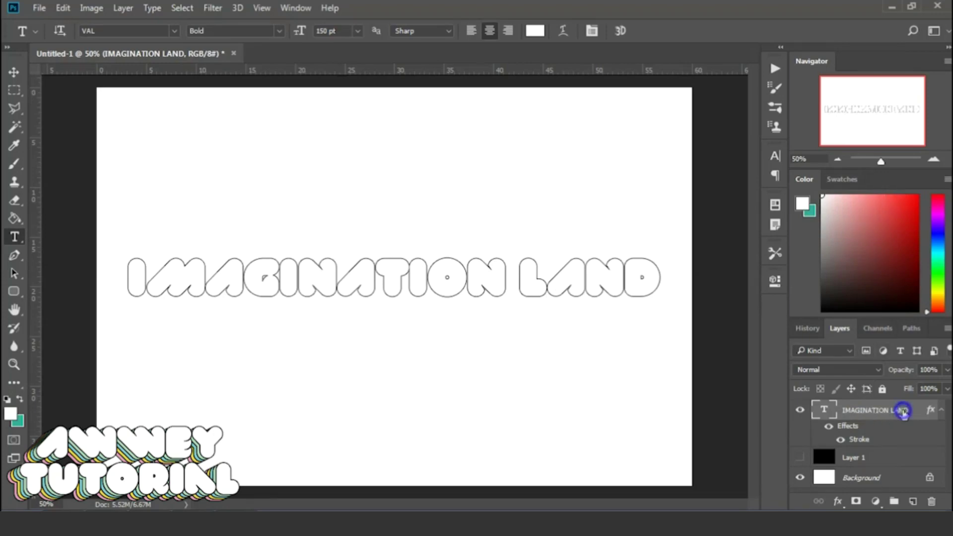
pyautogui.click(646, 145)
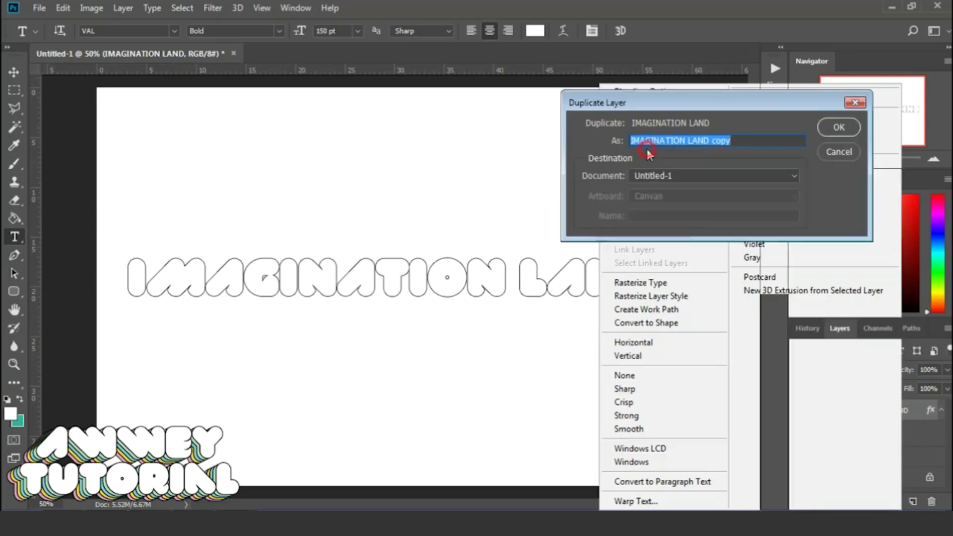
pyautogui.click(840, 127)
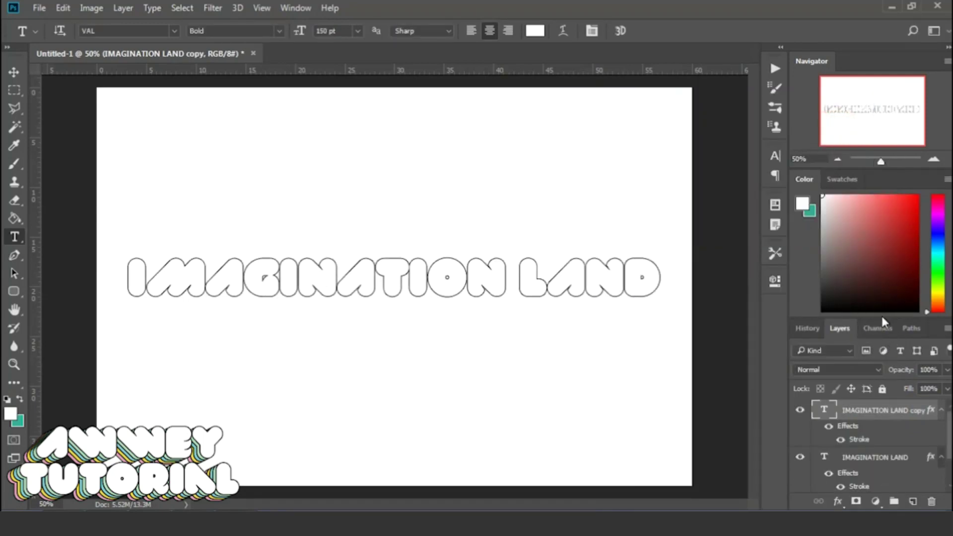
pyautogui.moveTo(881, 317); pyautogui.dragTo(882, 217)
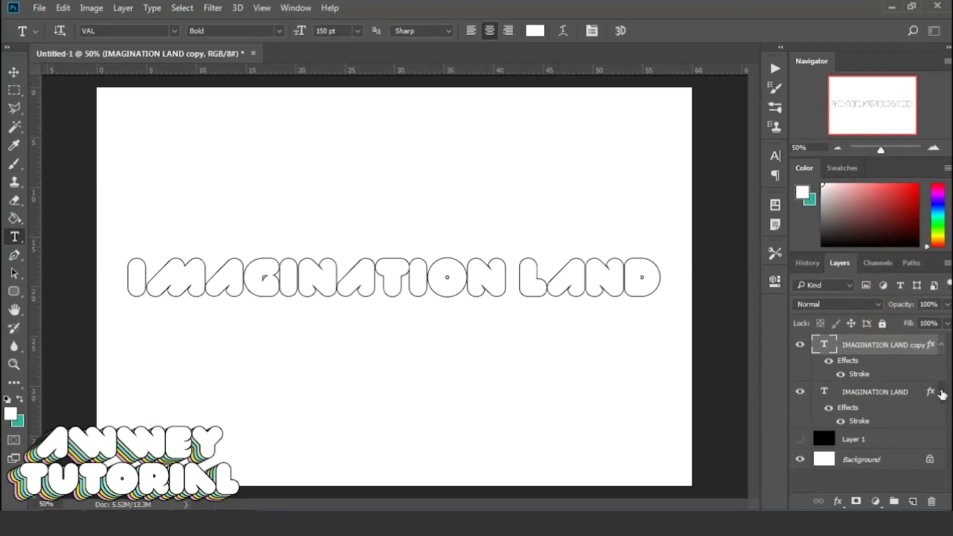
pyautogui.moveTo(914, 345); pyautogui.dragTo(910, 425)
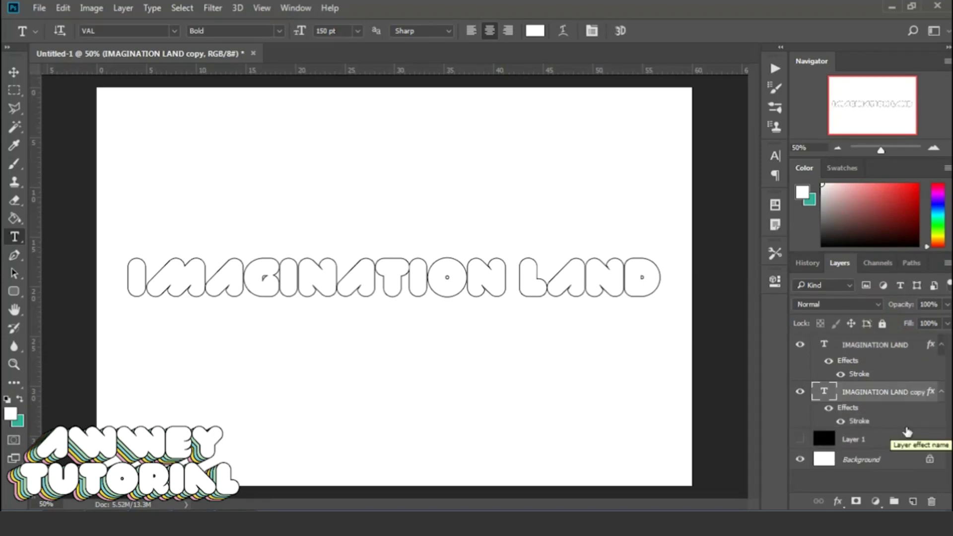
# - Open the Layer Style settings of the IMAGINATION LAND copy layer, keeping its name
pyautogui.doubleClick(911, 390)
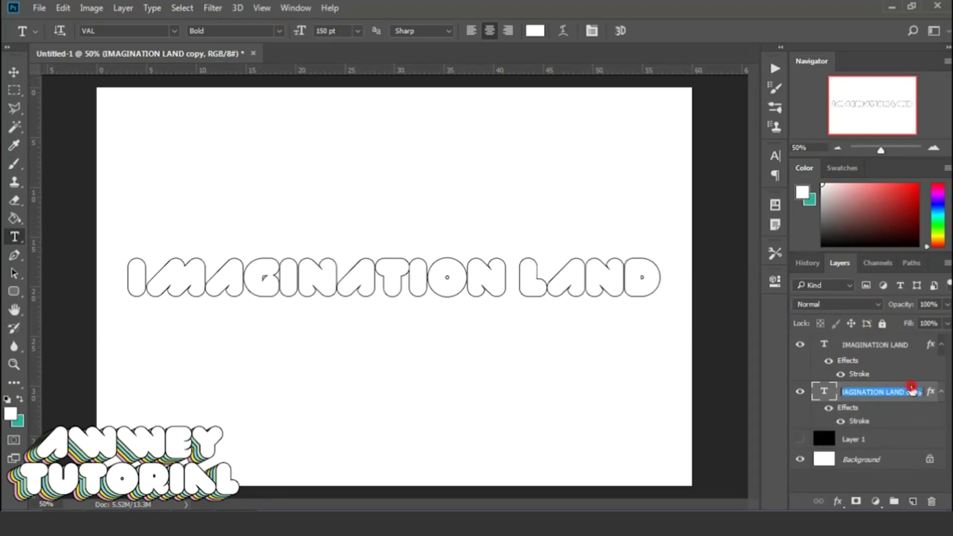
pyautogui.click(918, 394)
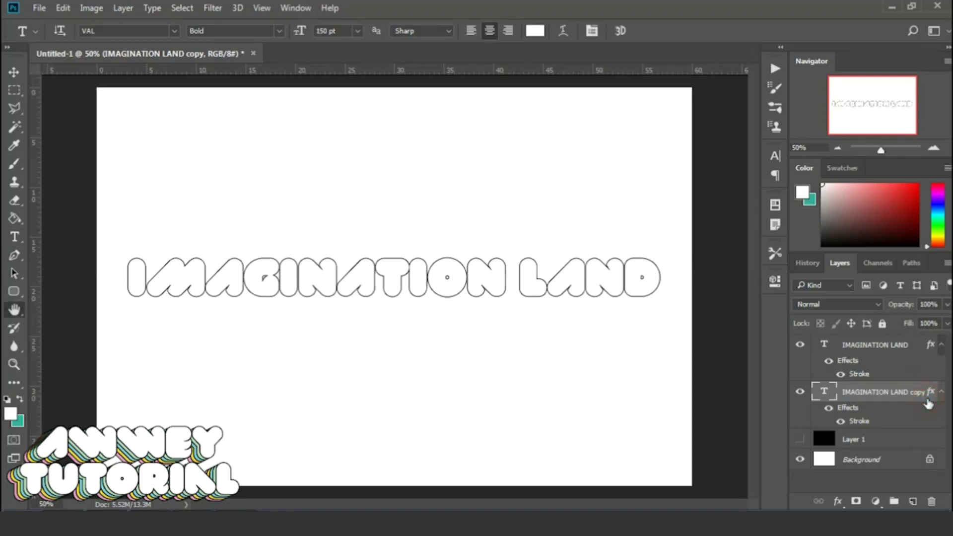
pyautogui.doubleClick(927, 402)
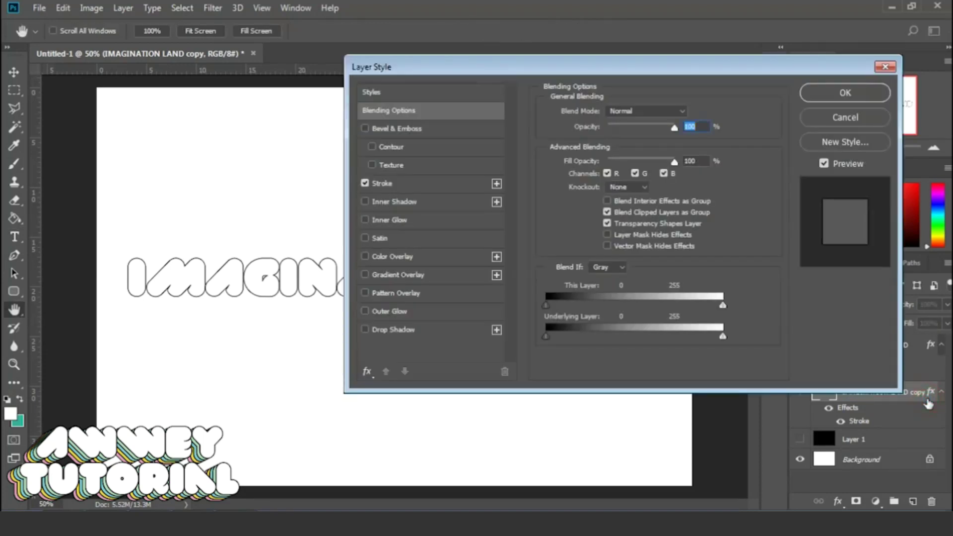
# - Add a Color Overlay to the copy layer, first trying a sampled teal colour
pyautogui.click(400, 254)
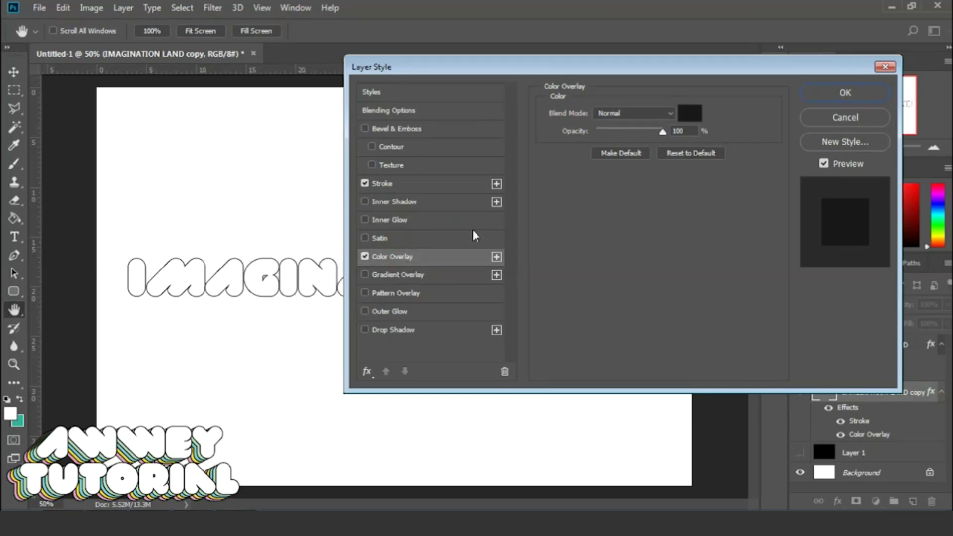
pyautogui.click(694, 114)
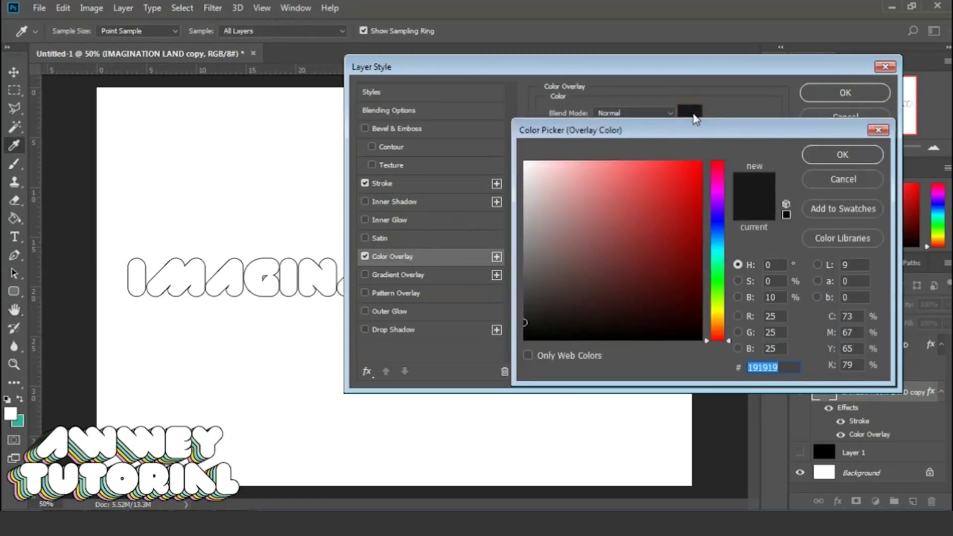
pyautogui.click(22, 418)
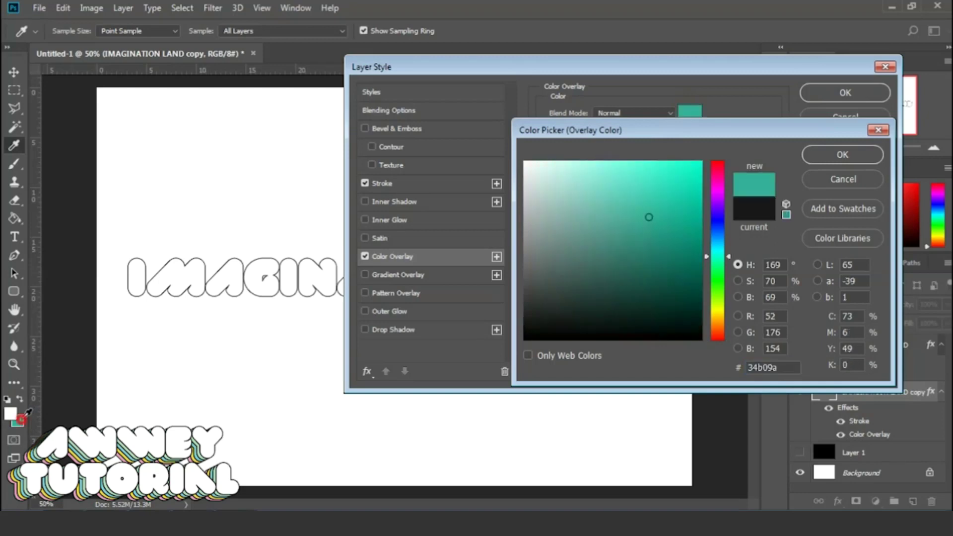
pyautogui.click(872, 154)
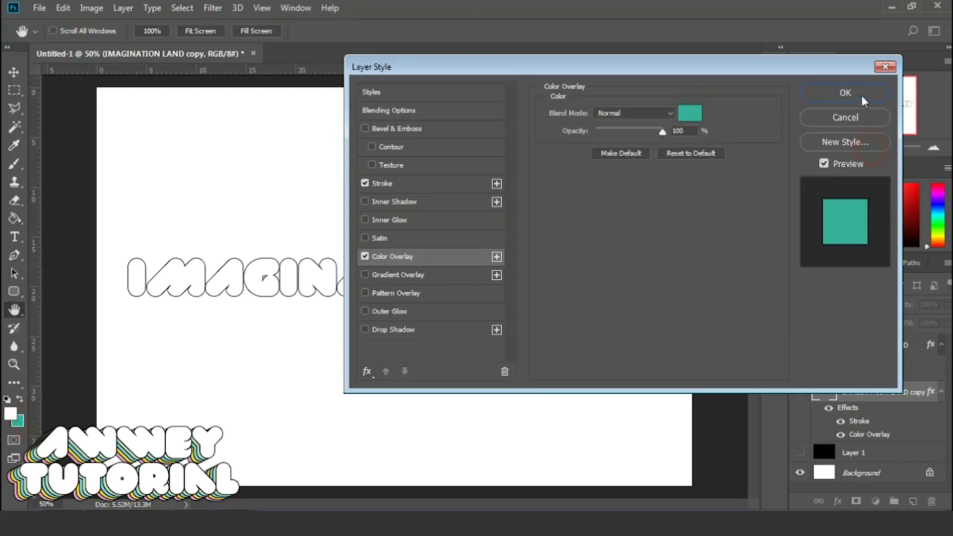
pyautogui.click(861, 93)
pyautogui.click(840, 168)
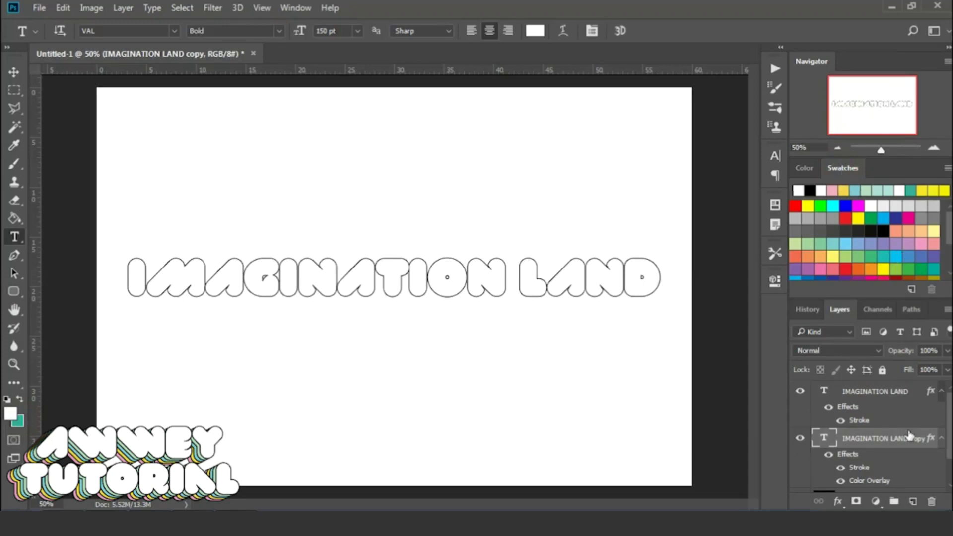
# - Change the copy layer's Color Overlay to light mint b5dec0 from the Swatches
pyautogui.doubleClick(916, 480)
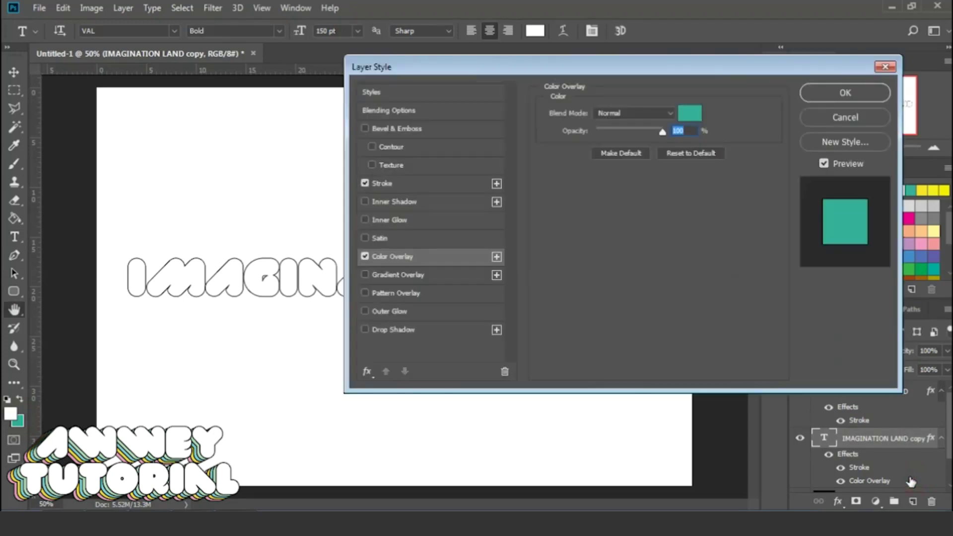
pyautogui.moveTo(627, 74); pyautogui.dragTo(444, 102)
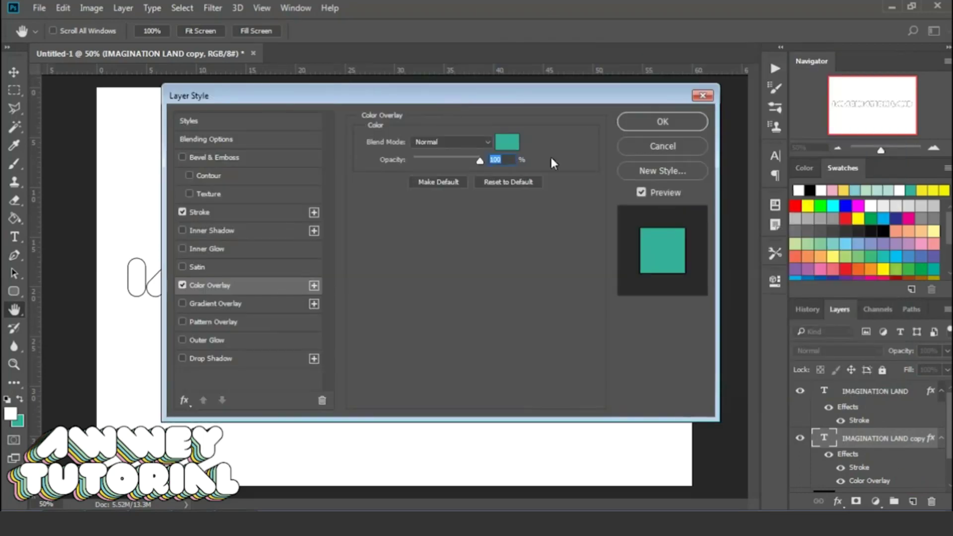
pyautogui.click(506, 143)
pyautogui.moveTo(825, 134); pyautogui.dragTo(621, 133)
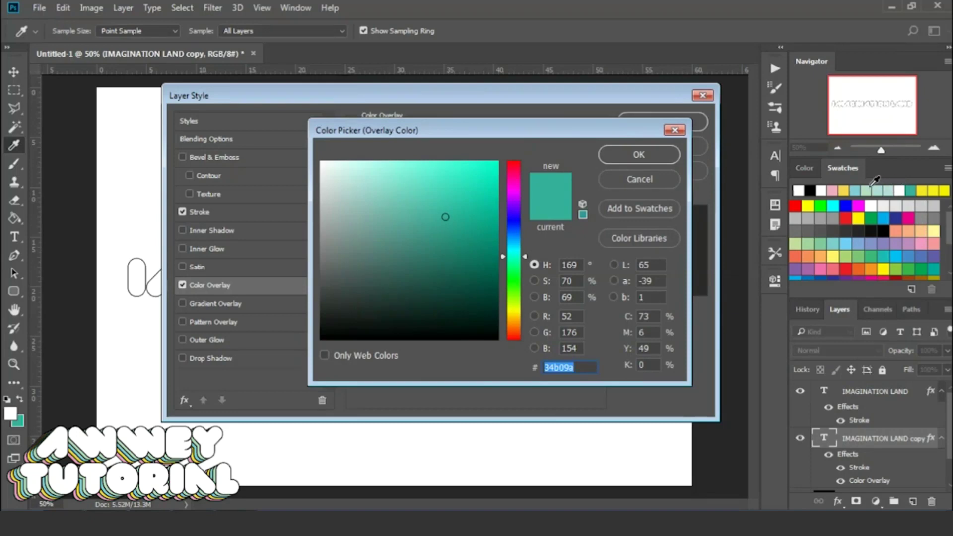
pyautogui.click(868, 190)
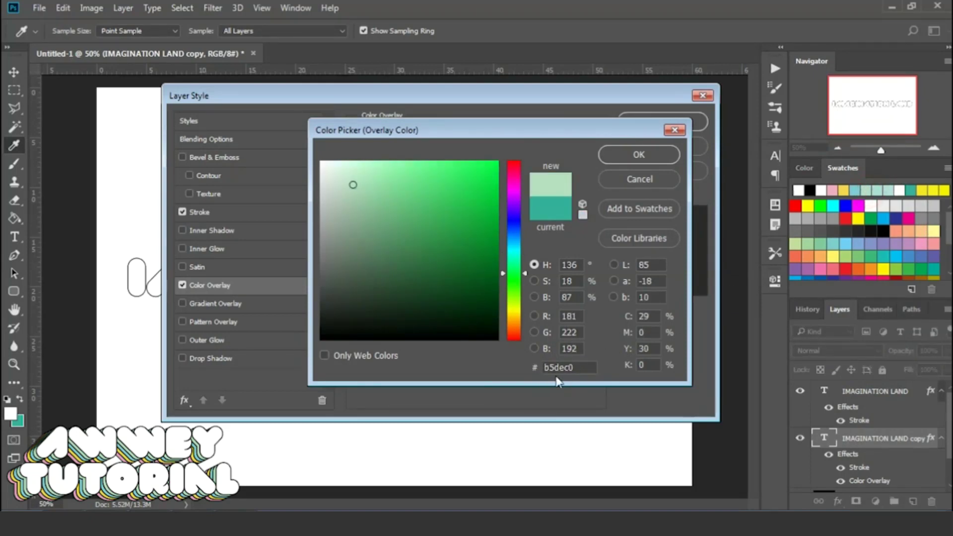
pyautogui.doubleClick(576, 367)
pyautogui.click(640, 154)
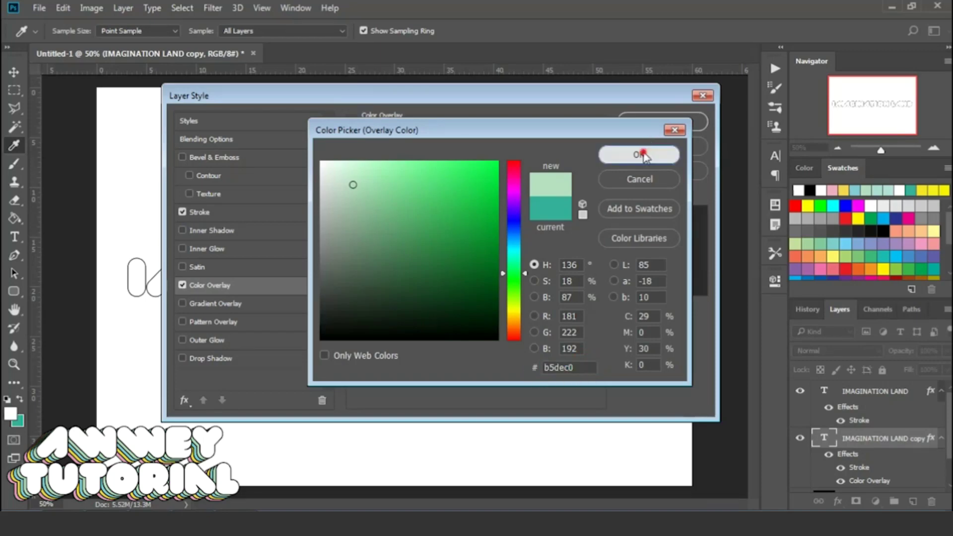
pyautogui.click(656, 121)
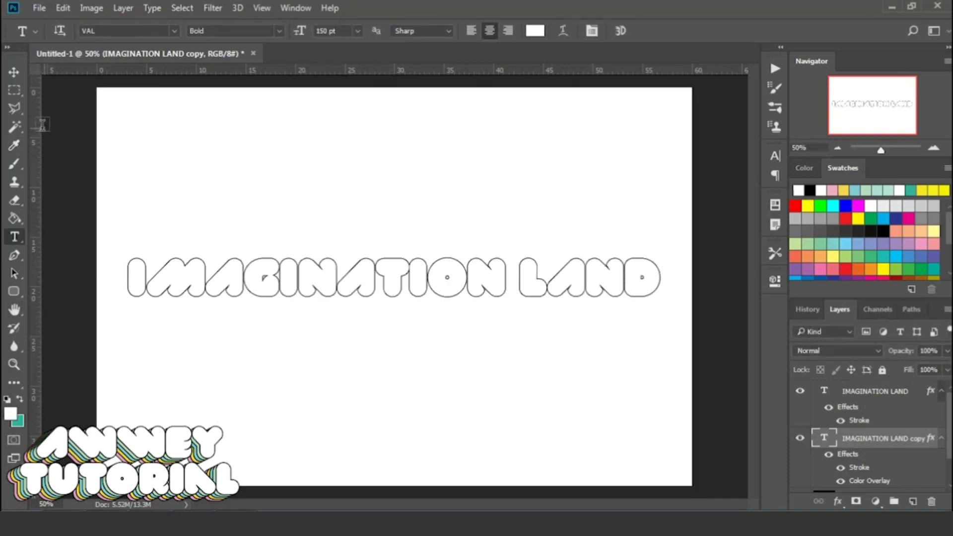
# - Nudge the green copy text up and to the right with the Move tool
pyautogui.click(13, 74)
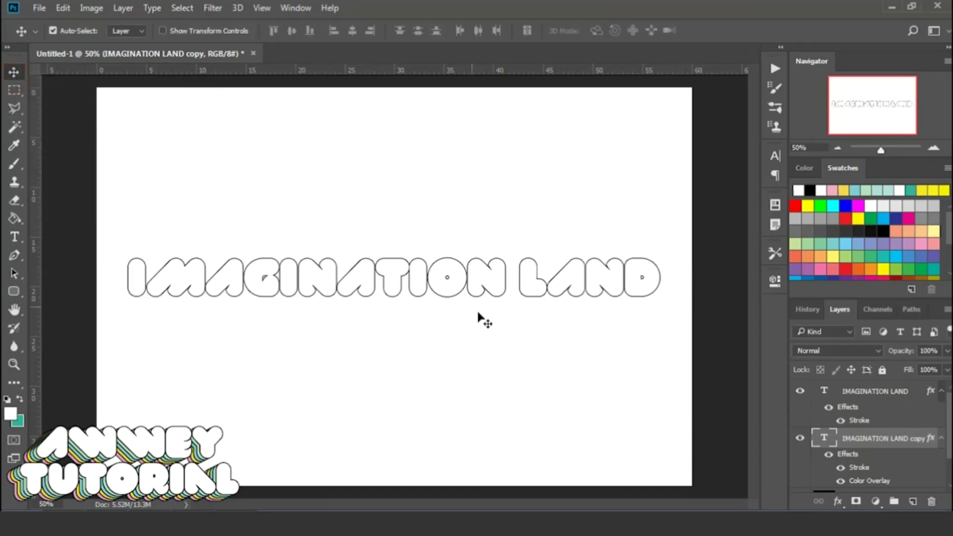
pyautogui.press('Up')
pyautogui.press('Up')
pyautogui.press('Right')
pyautogui.press('Right')
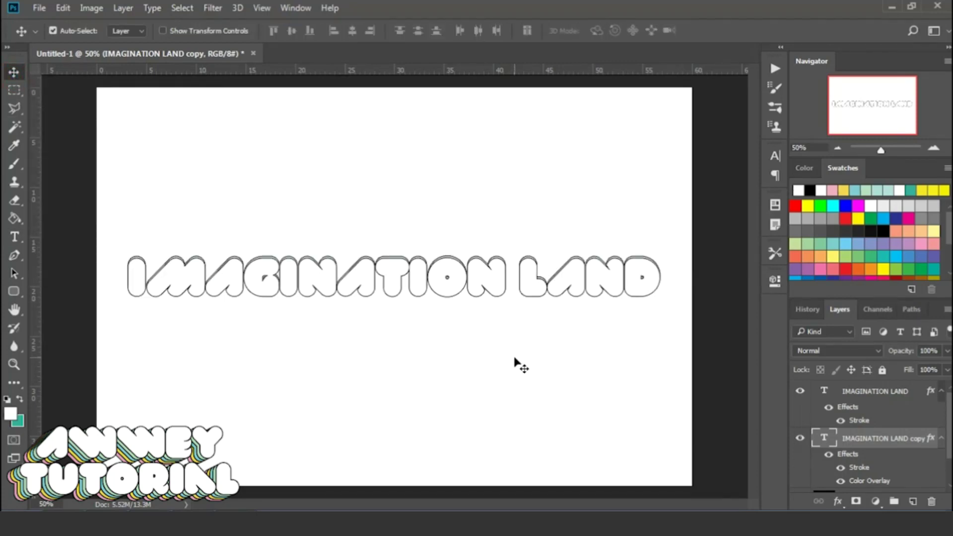
pyautogui.press('Up')
pyautogui.press('Up')
pyautogui.press('Up')
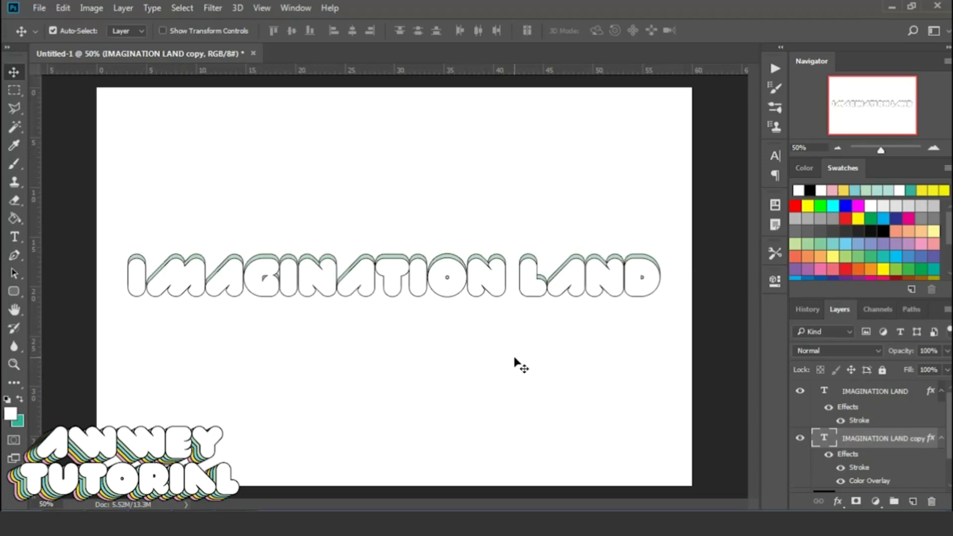
pyautogui.press('Up')
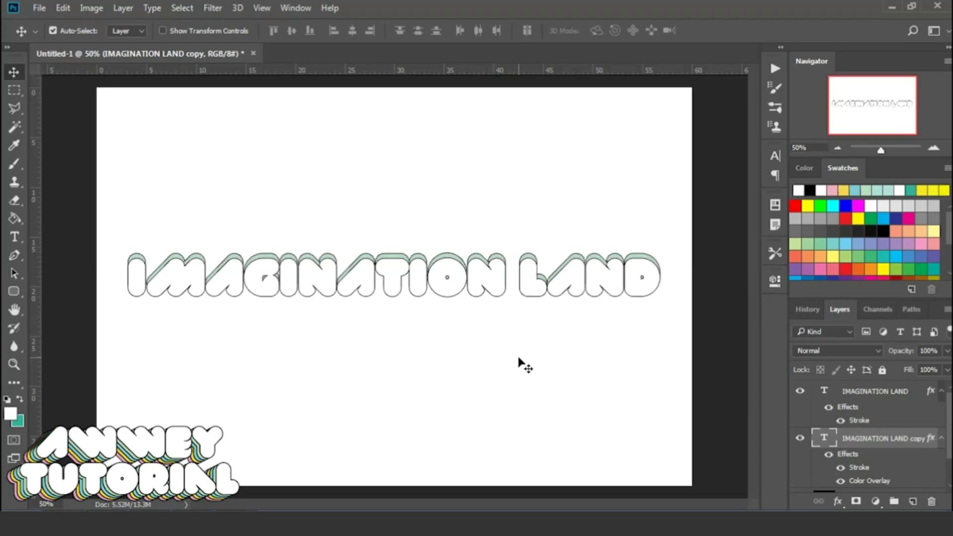
# - Duplicate the copy into IMAGINATION LAND copy 2, collapse effect lists, and move it below the copy
pyautogui.rightClick(916, 438)
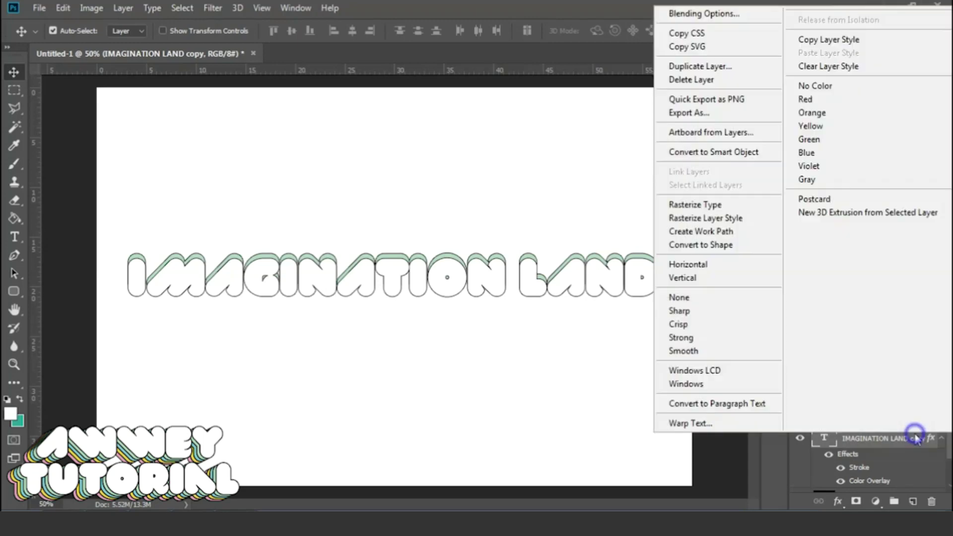
pyautogui.click(747, 69)
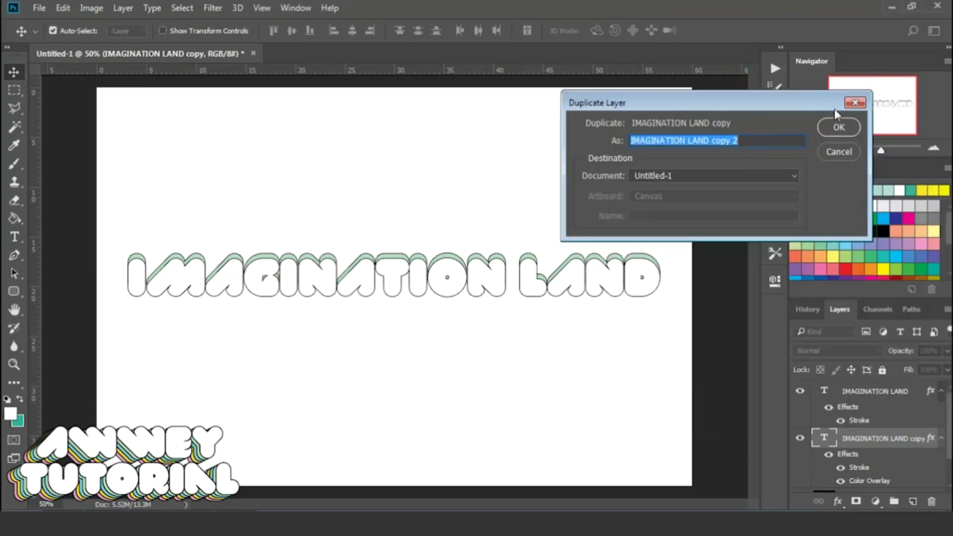
pyautogui.click(839, 129)
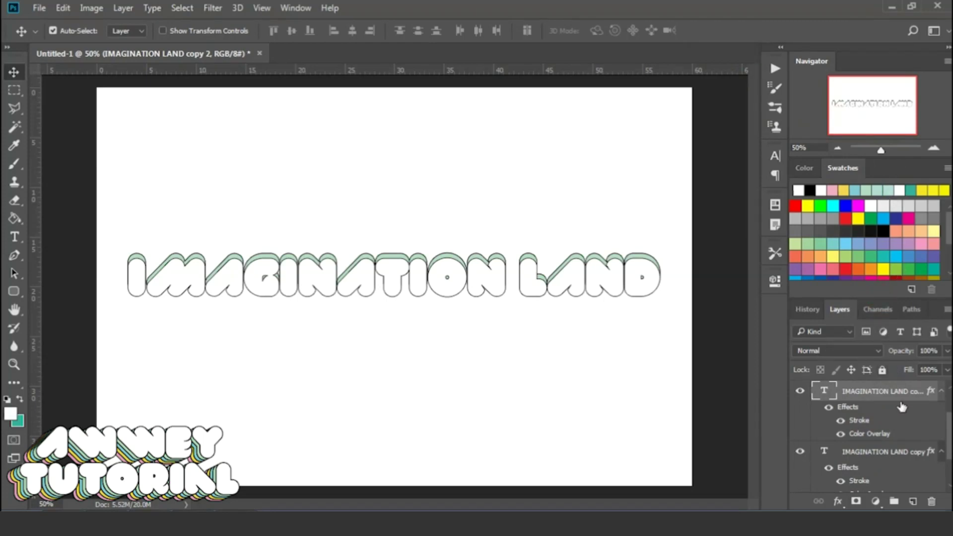
pyautogui.click(941, 396)
pyautogui.click(942, 410)
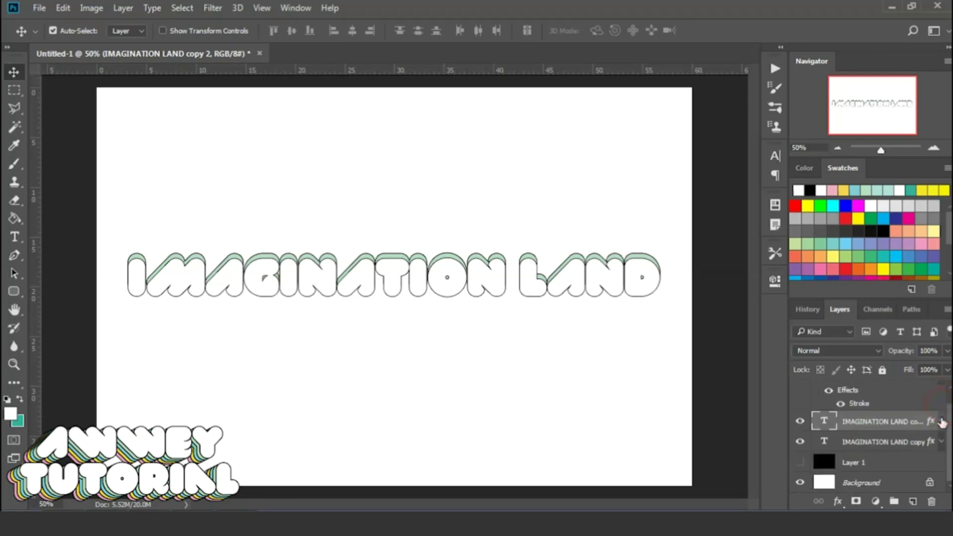
pyautogui.click(942, 391)
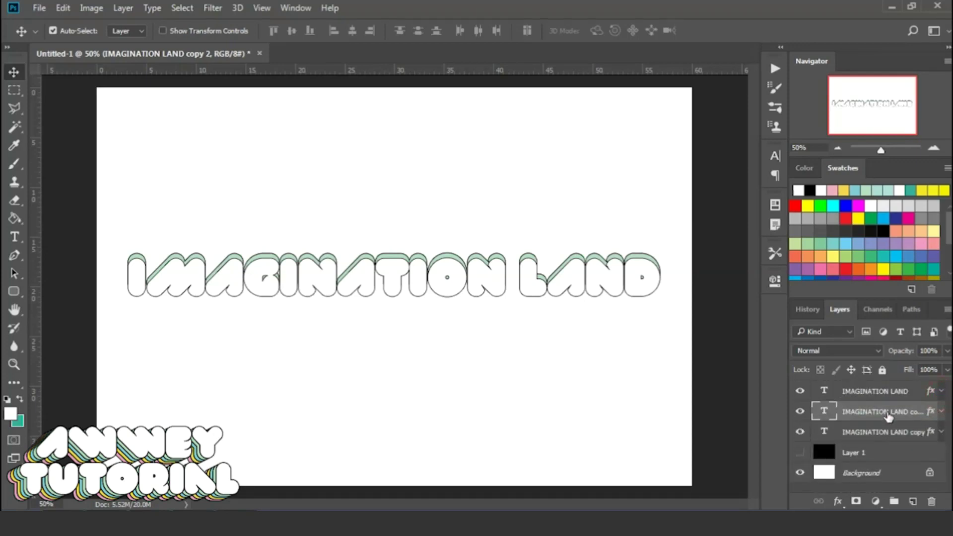
pyautogui.moveTo(889, 411); pyautogui.dragTo(892, 443)
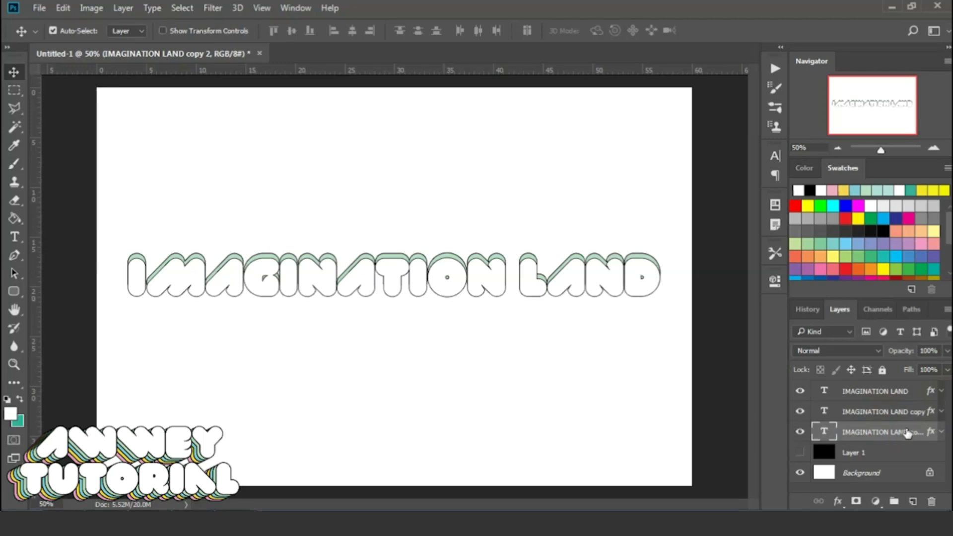
# - Give copy 2 an 82ccd5 light cyan Color Overlay and nudge it upward
pyautogui.doubleClick(906, 430)
pyautogui.press('Return')
pyautogui.rightClick(915, 430)
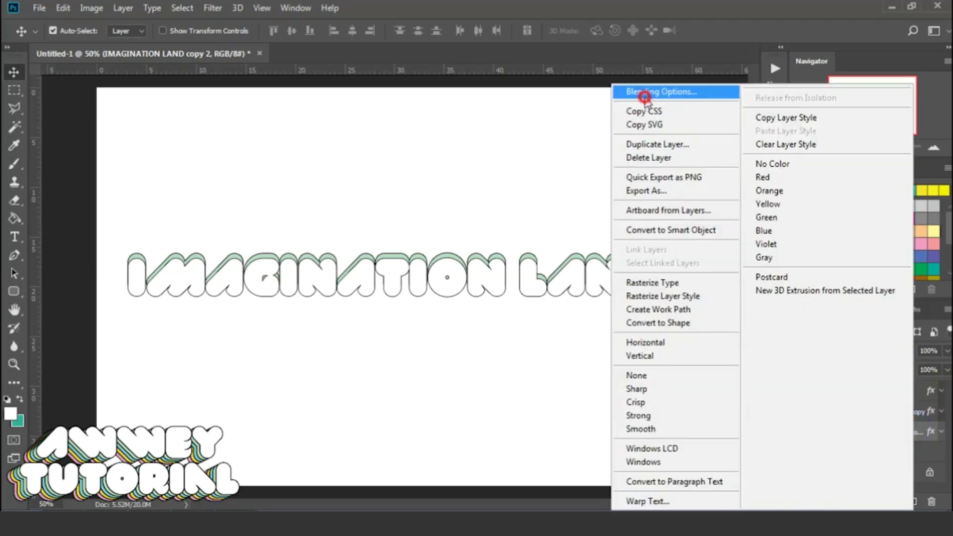
pyautogui.click(661, 92)
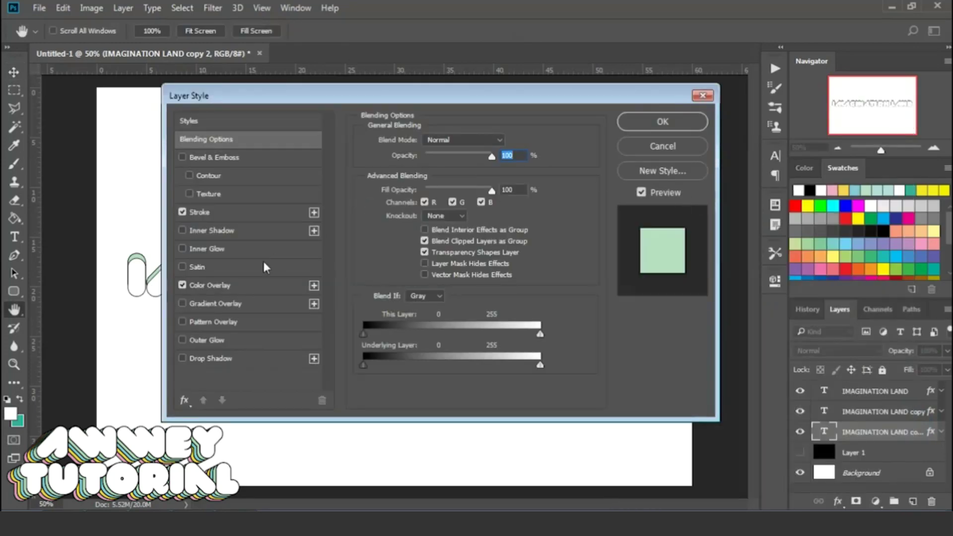
pyautogui.click(240, 285)
pyautogui.click(506, 149)
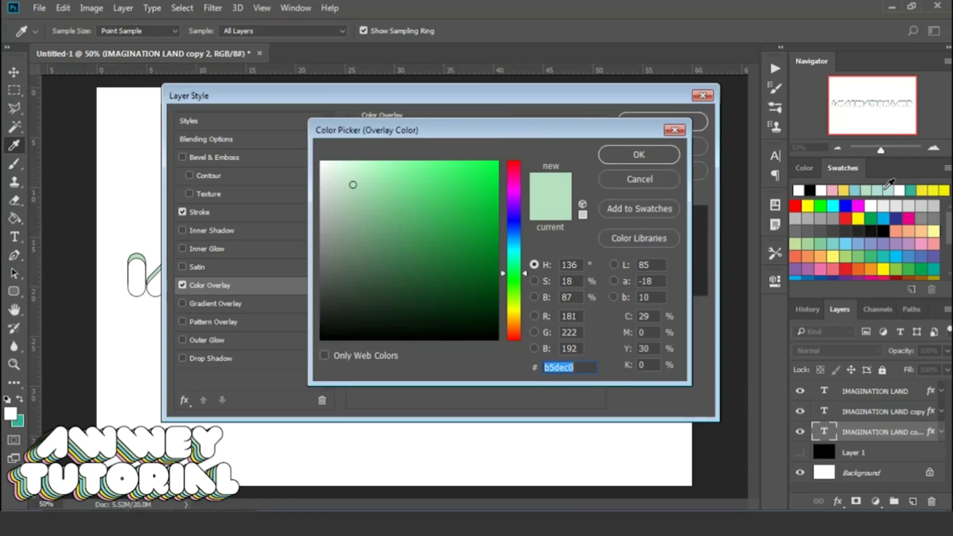
pyautogui.click(857, 191)
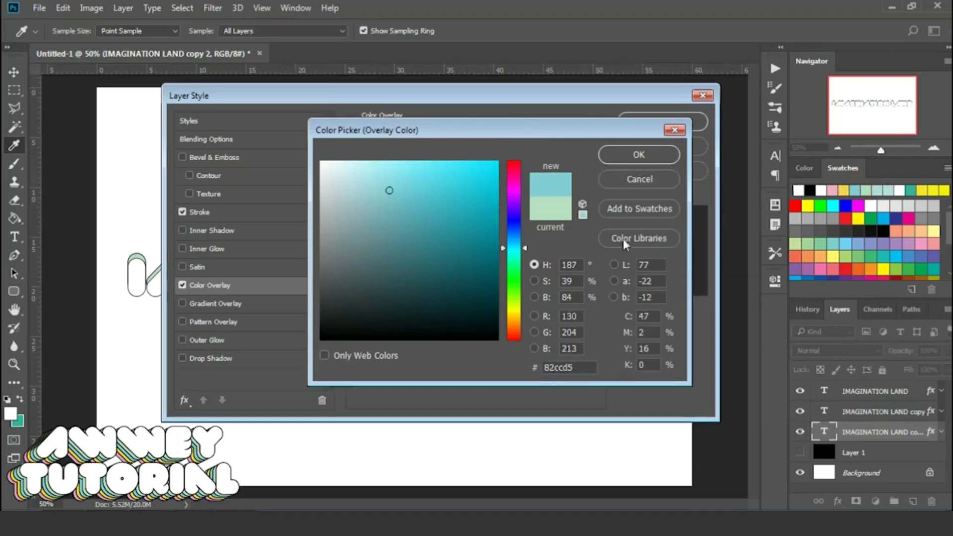
pyautogui.click(585, 365)
pyautogui.click(643, 155)
pyautogui.click(665, 119)
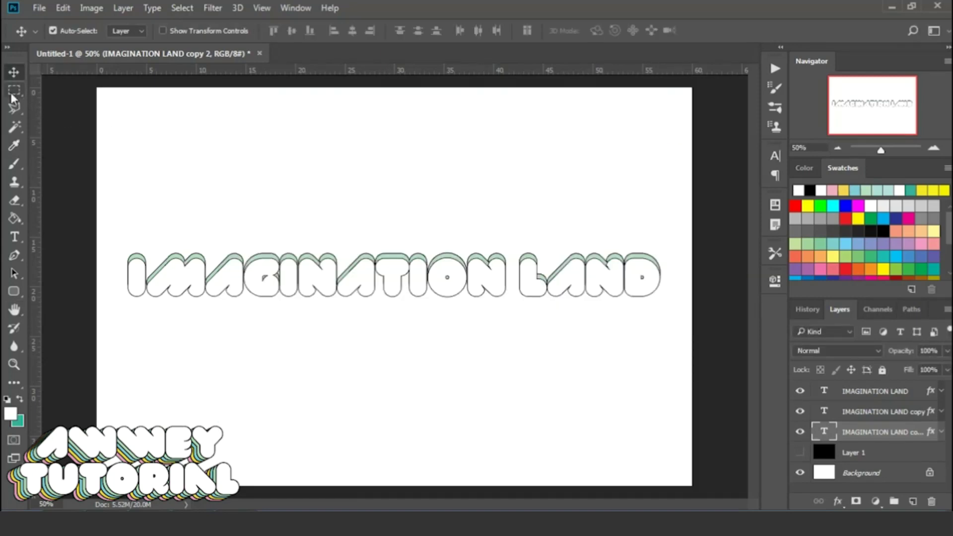
pyautogui.press('Up')
pyautogui.press('Up')
pyautogui.press('Up')
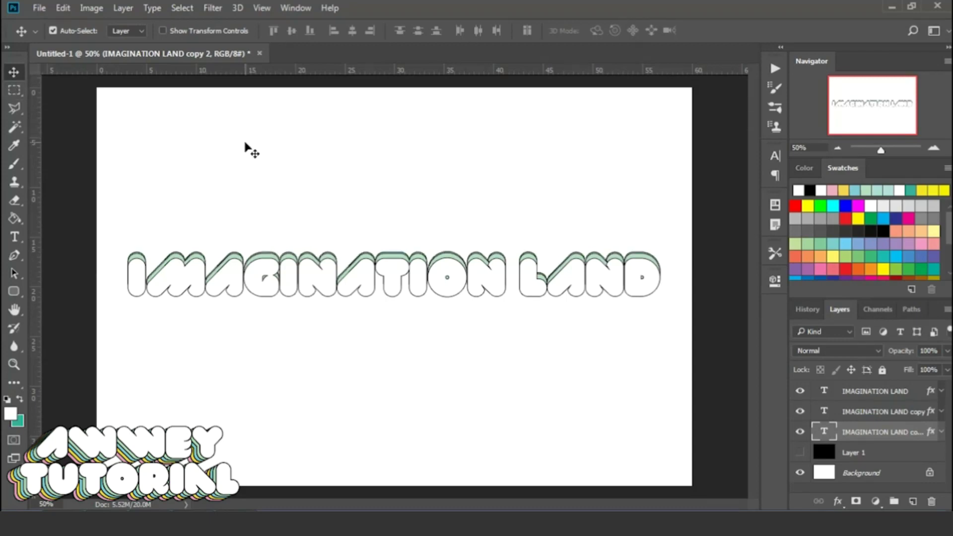
pyautogui.press('Up')
pyautogui.press('Up')
pyautogui.press('Up')
pyautogui.press('Up')
pyautogui.press('Up')
pyautogui.press('Up')
pyautogui.press('Up')
pyautogui.press('Up')
pyautogui.press('Up')
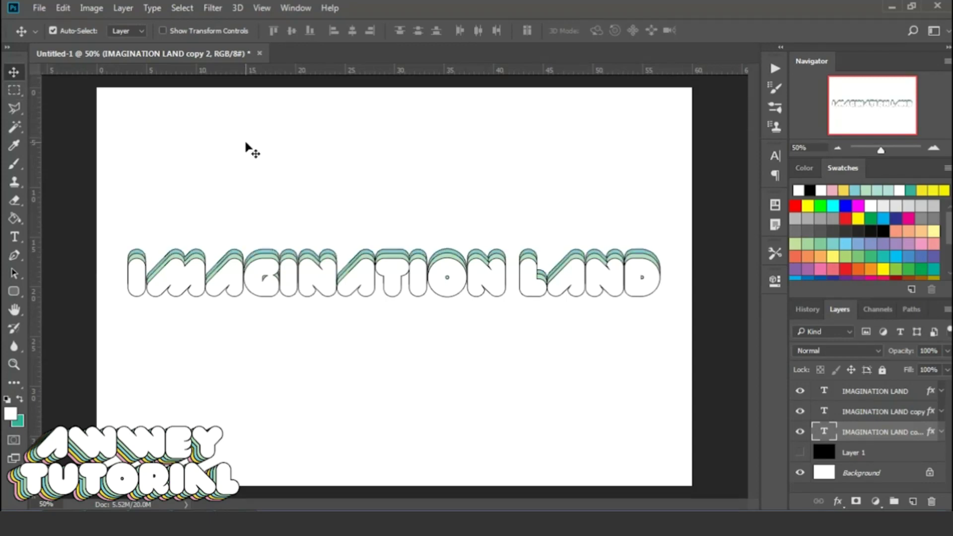
# - Zoom in, duplicate copy 2 into IMAGINATION LAND copy 3, and move it below copy 2
pyautogui.click(932, 149)
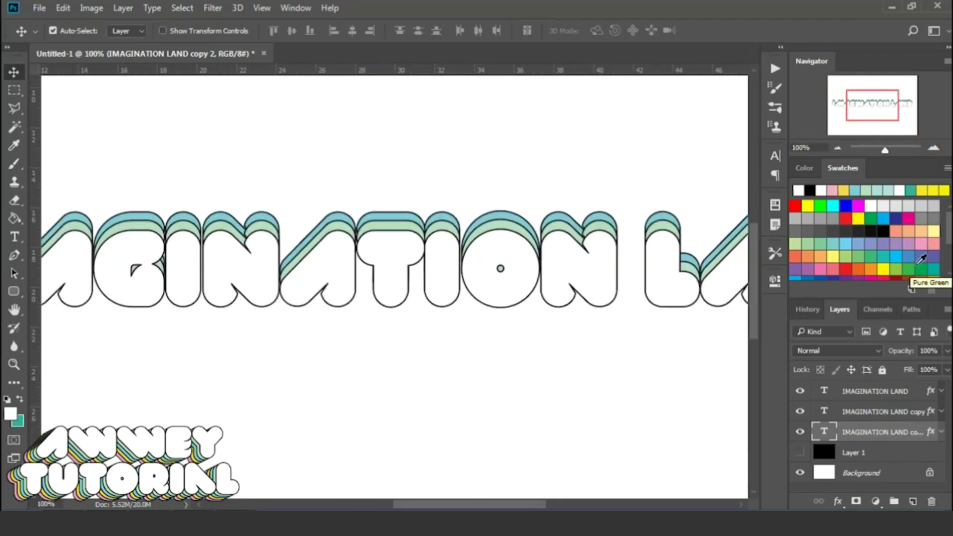
pyautogui.rightClick(908, 431)
pyautogui.click(694, 60)
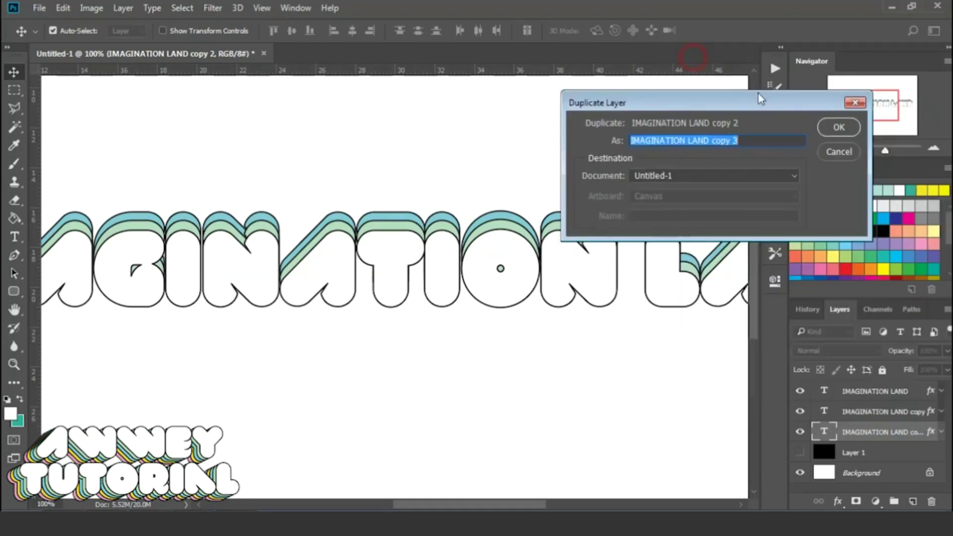
pyautogui.click(839, 128)
pyautogui.click(901, 431)
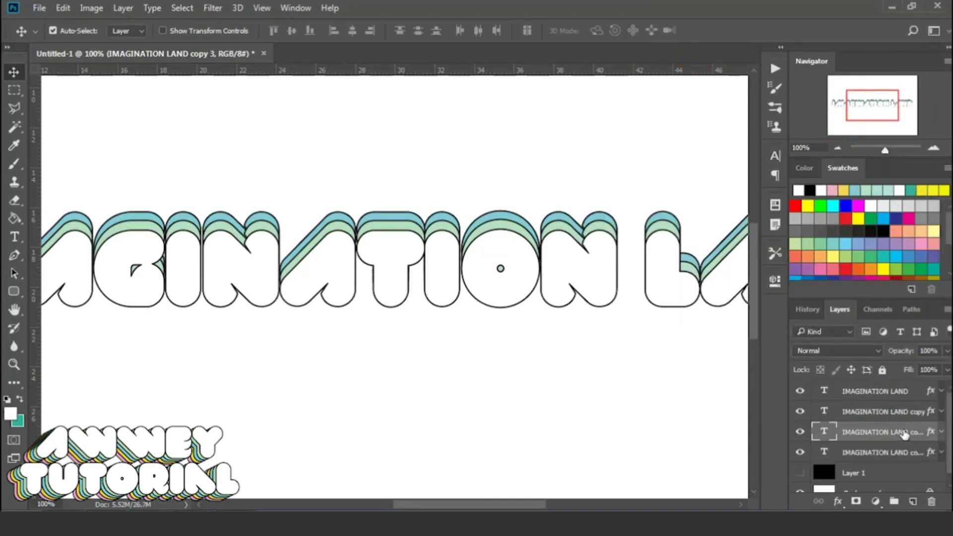
pyautogui.moveTo(912, 449); pyautogui.dragTo(913, 464)
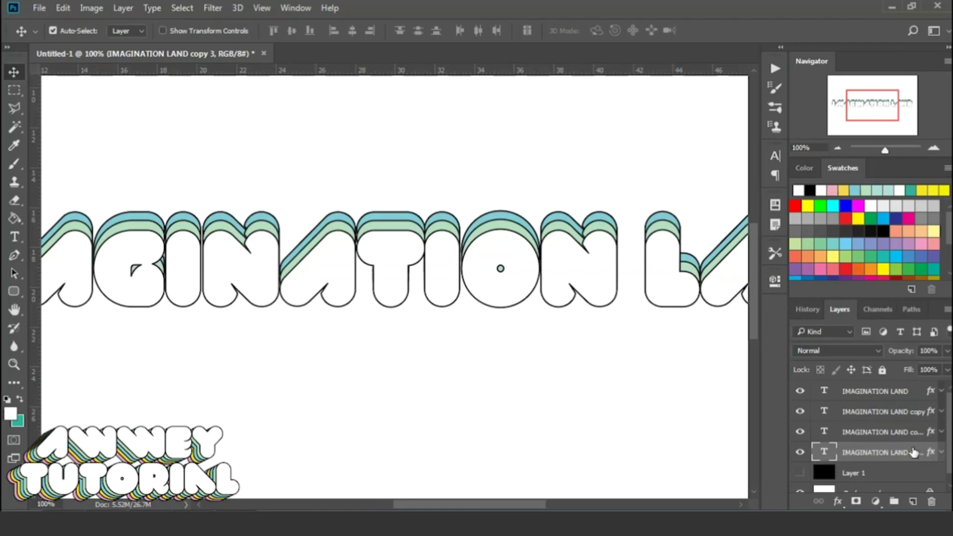
# - Give copy 3 an f2d64e yellow Color Overlay and nudge it upward
pyautogui.rightClick(913, 453)
pyautogui.click(733, 29)
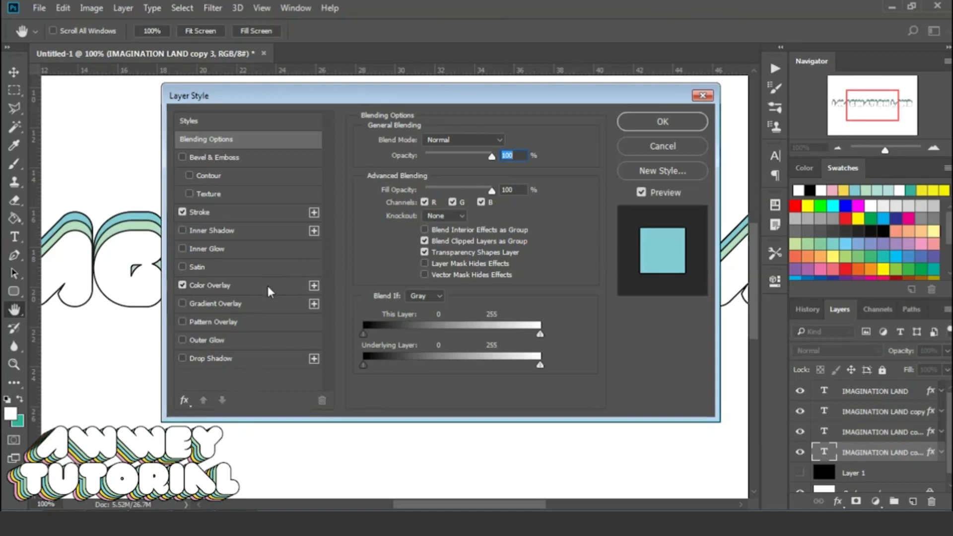
pyautogui.click(268, 288)
pyautogui.click(508, 144)
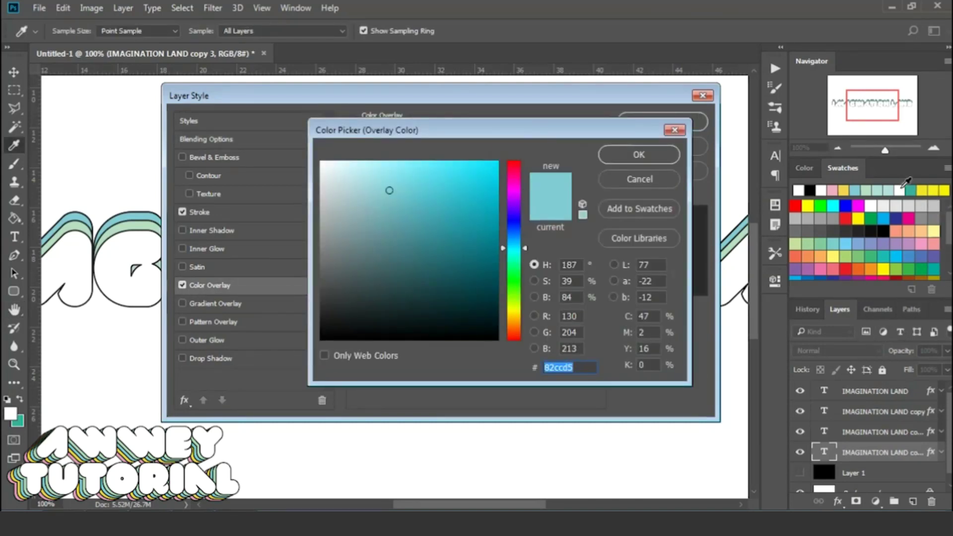
pyautogui.click(844, 191)
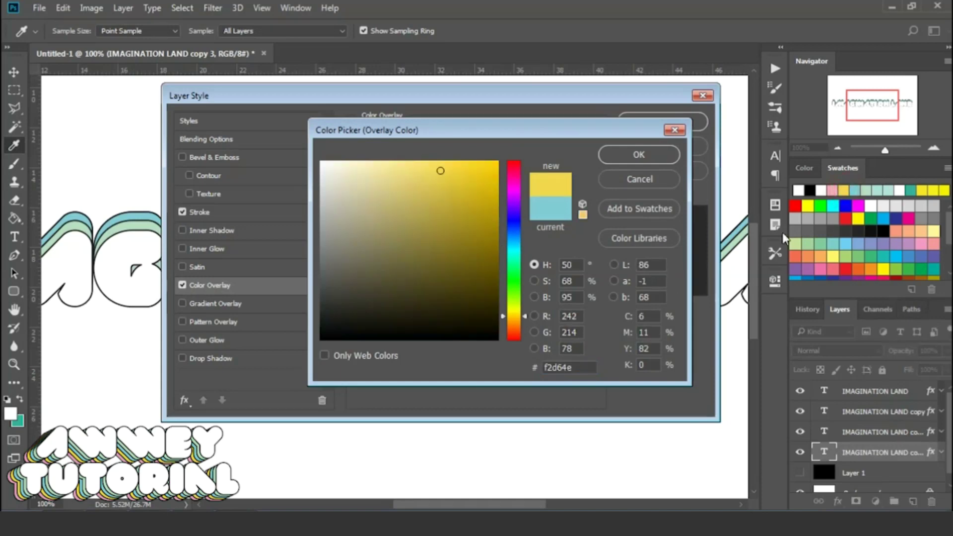
pyautogui.moveTo(589, 367); pyautogui.dragTo(540, 367)
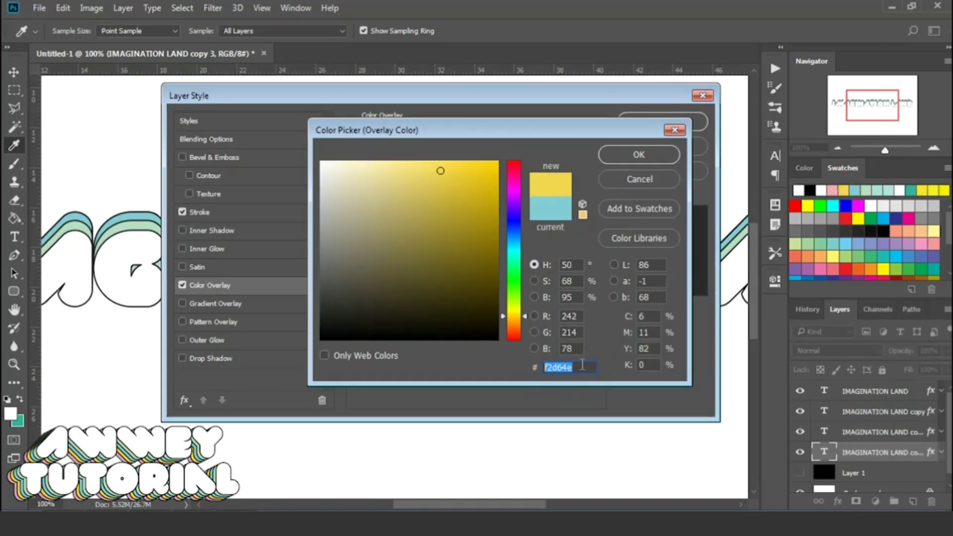
pyautogui.click(628, 157)
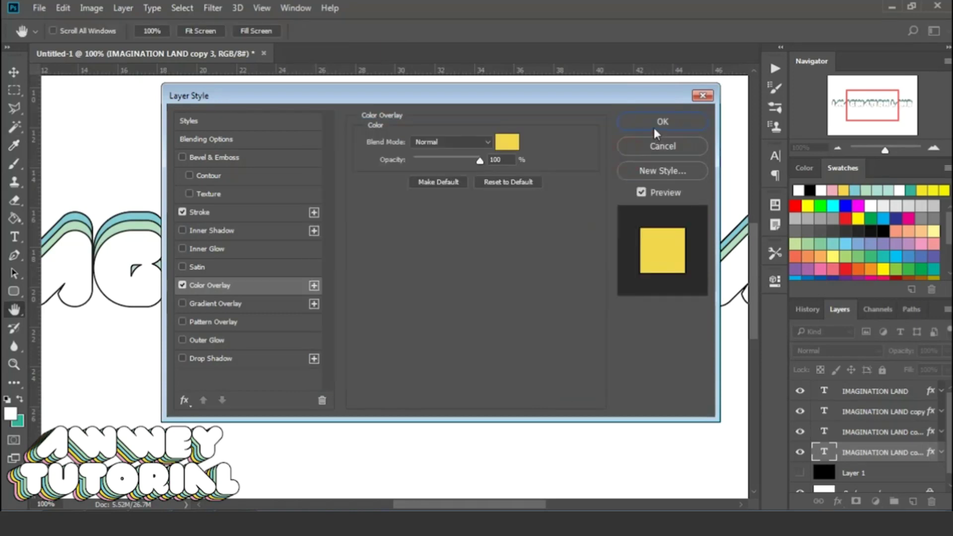
pyautogui.click(654, 127)
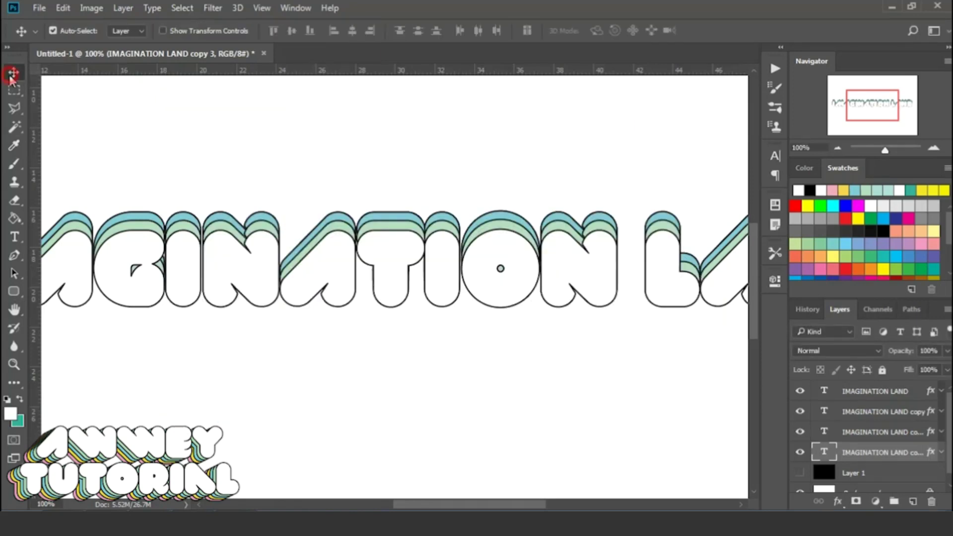
pyautogui.press('Up')
pyautogui.press('Up')
pyautogui.press('Up')
pyautogui.press('Up')
pyautogui.press('Up')
pyautogui.press('Up')
pyautogui.press('Up')
pyautogui.press('Up')
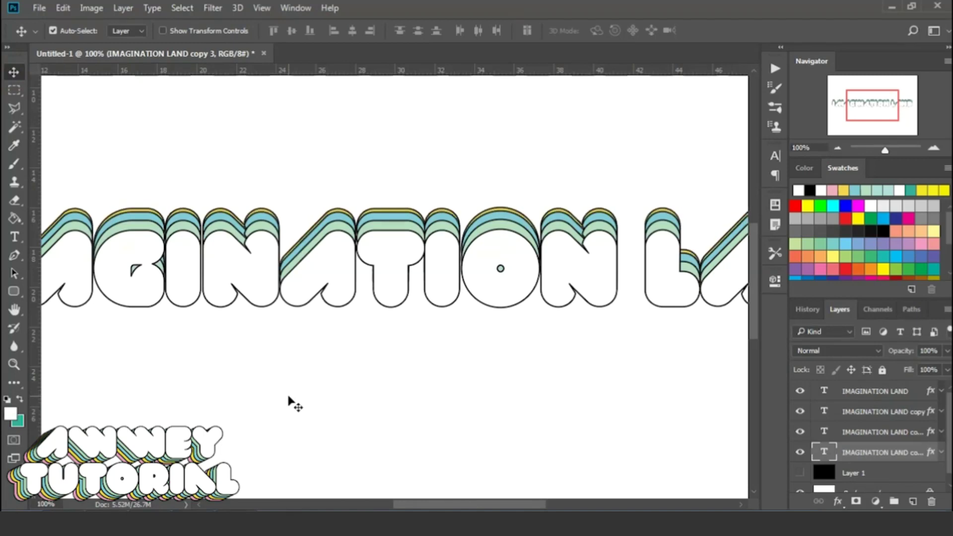
pyautogui.press('Up')
pyautogui.press('Up')
pyautogui.press('Up')
pyautogui.press('Up')
pyautogui.press('Up')
pyautogui.press('Up')
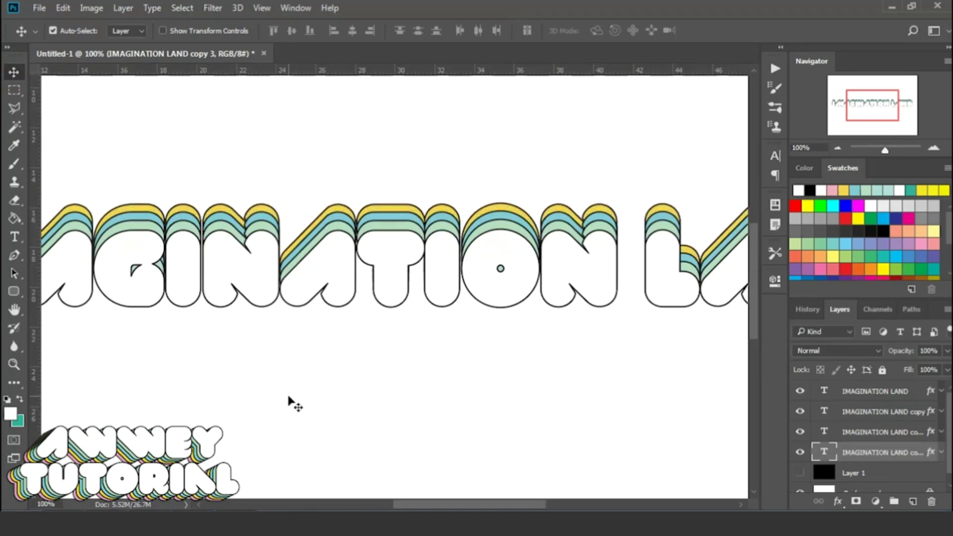
# - Duplicate copy 3 into IMAGINATION LAND copy 4 and move it lower in the layer stack
pyautogui.rightClick(919, 450)
pyautogui.click(747, 87)
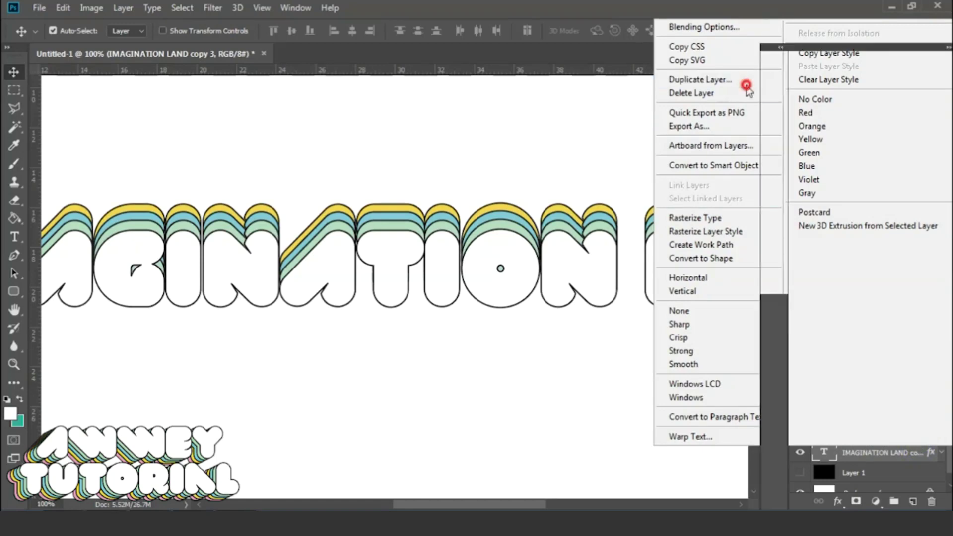
pyautogui.click(837, 126)
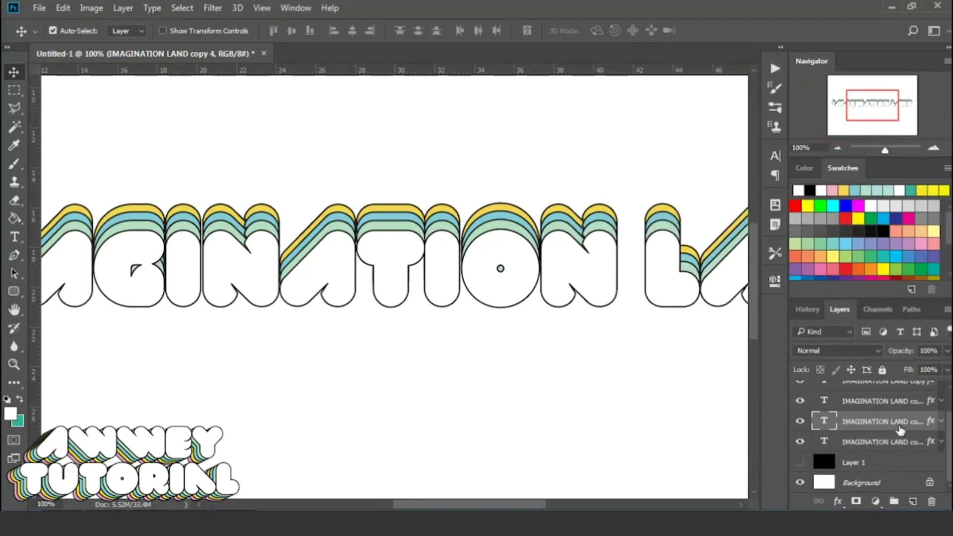
pyautogui.moveTo(900, 430); pyautogui.dragTo(909, 453)
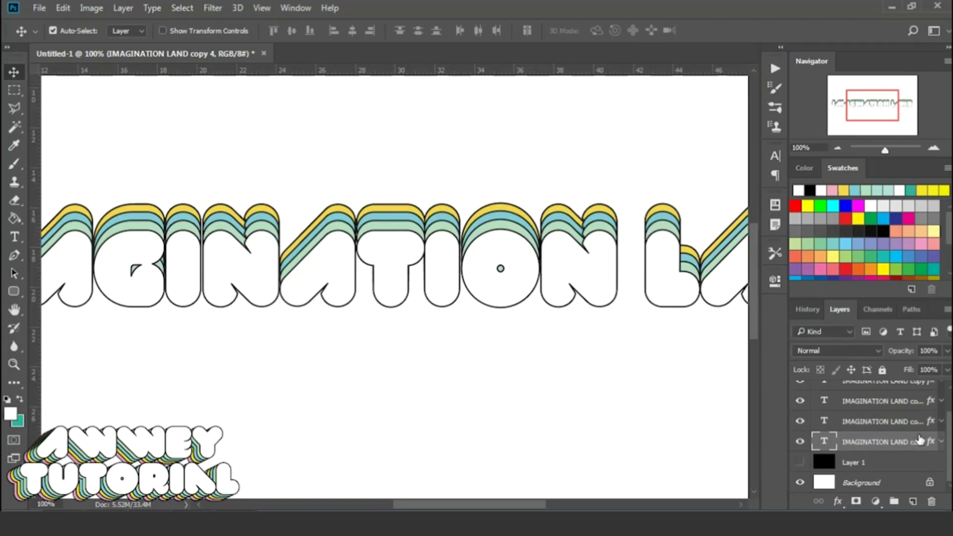
pyautogui.doubleClick(920, 439)
pyautogui.click(923, 435)
# - Give copy 4 an efacbd pink Color Overlay and nudge it upward
pyautogui.doubleClick(923, 438)
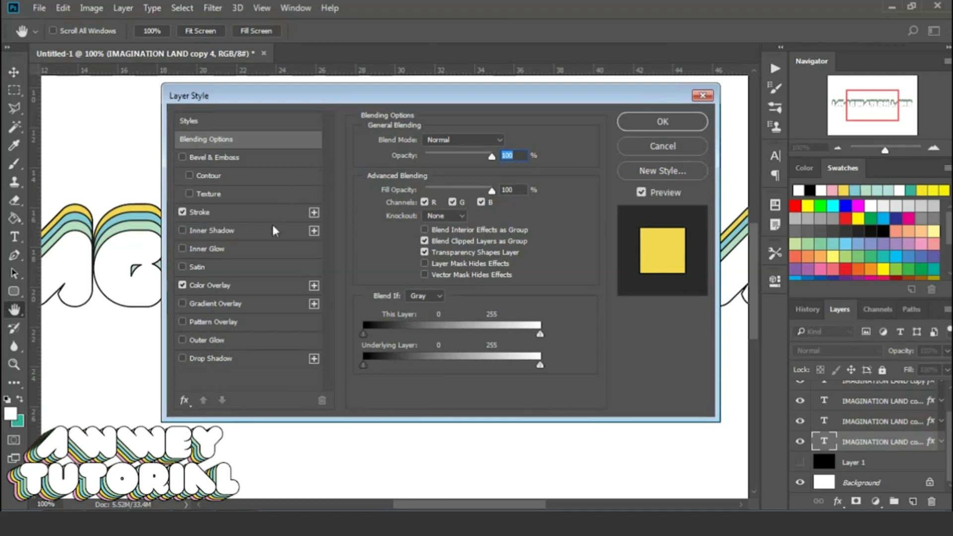
pyautogui.click(261, 284)
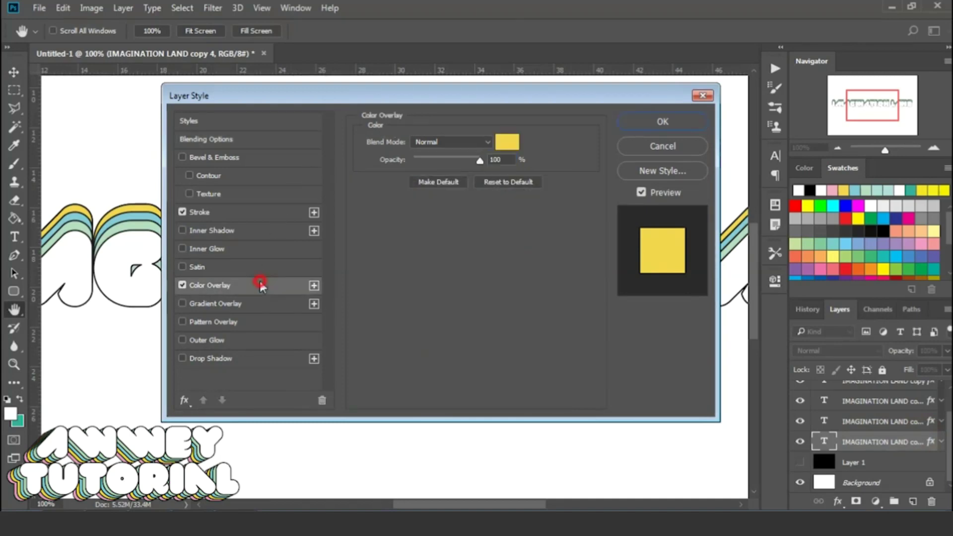
pyautogui.click(508, 143)
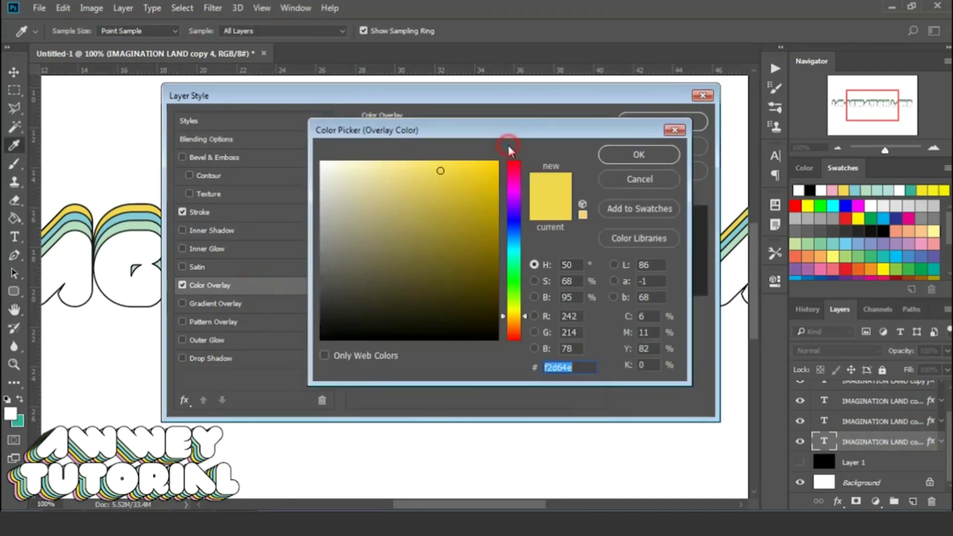
pyautogui.click(834, 190)
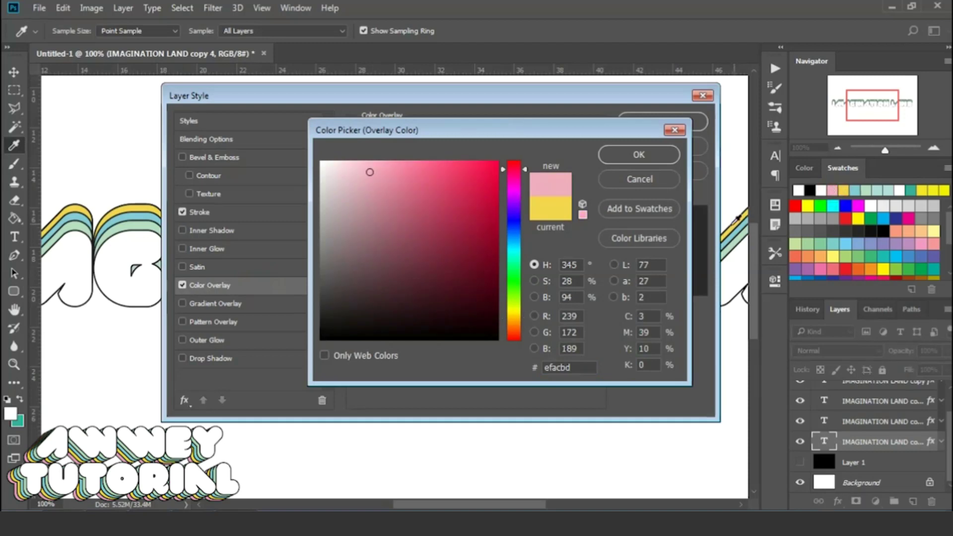
pyautogui.click(587, 367)
pyautogui.click(652, 154)
pyautogui.click(671, 121)
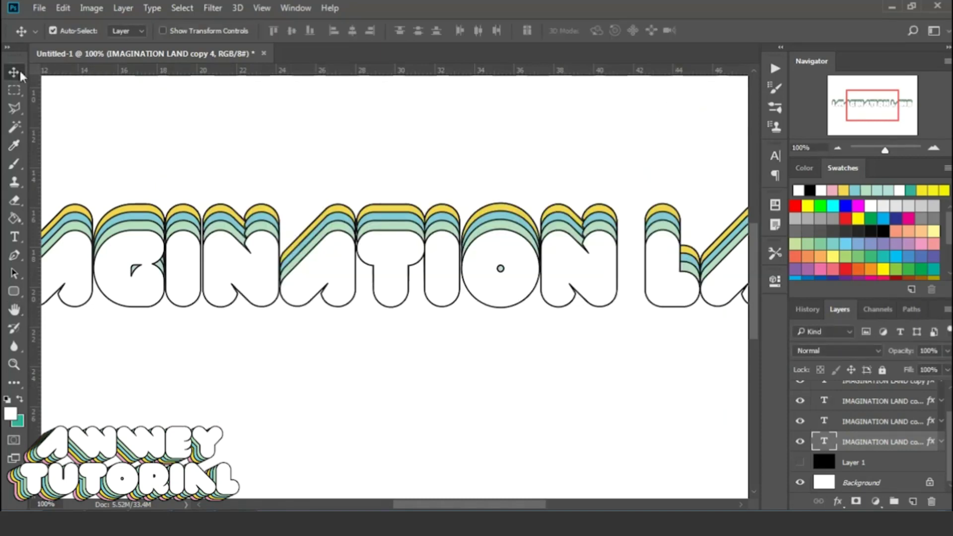
pyautogui.press('Up')
pyautogui.press('Up')
pyautogui.press('Up')
pyautogui.press('Up')
pyautogui.press('Up')
pyautogui.press('Up')
pyautogui.press('Up')
pyautogui.press('Up')
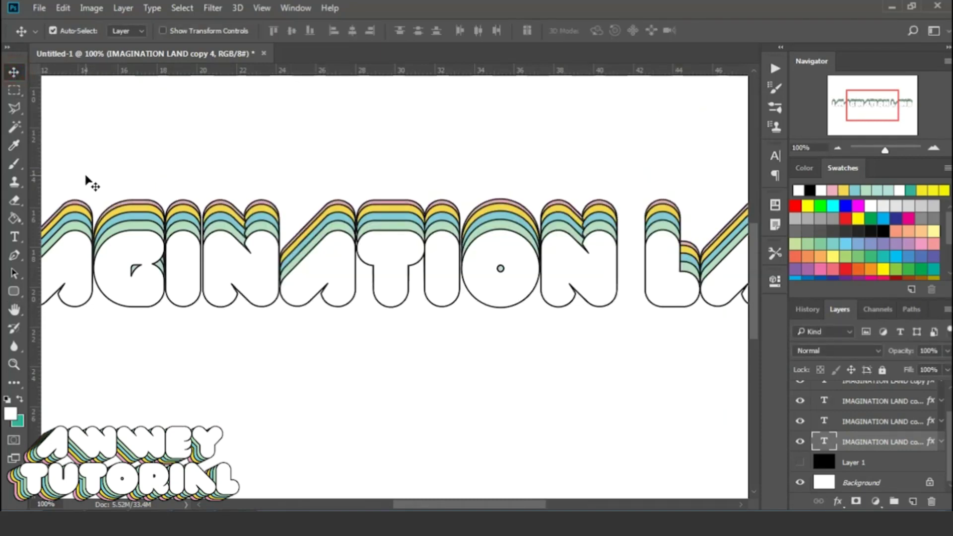
pyautogui.press('Up')
pyautogui.press('Up')
pyautogui.press('Up')
pyautogui.press('Up')
pyautogui.press('Up')
pyautogui.press('Up')
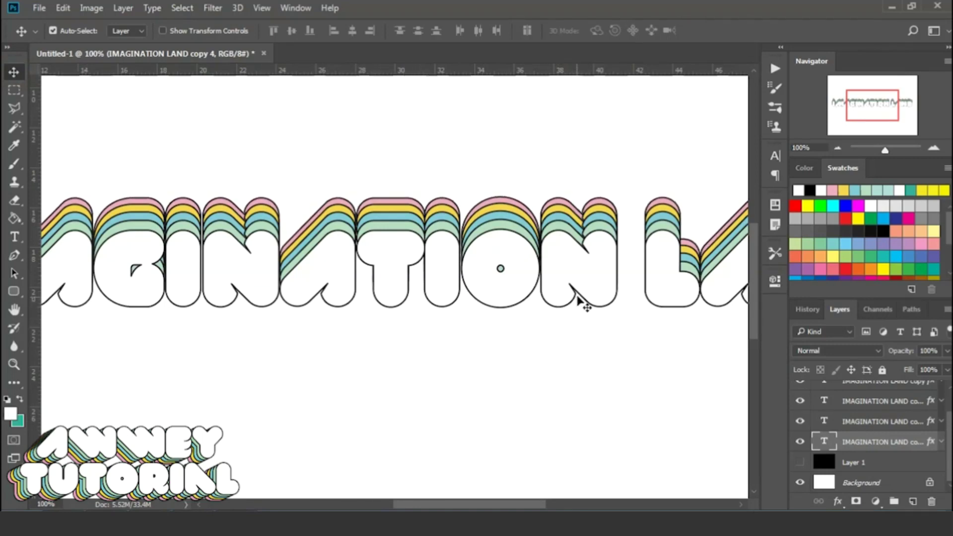
# - Zoom out to 50%, merge the five IMAGINATION LAND text layers, and nudge the merged text
pyautogui.click(838, 147)
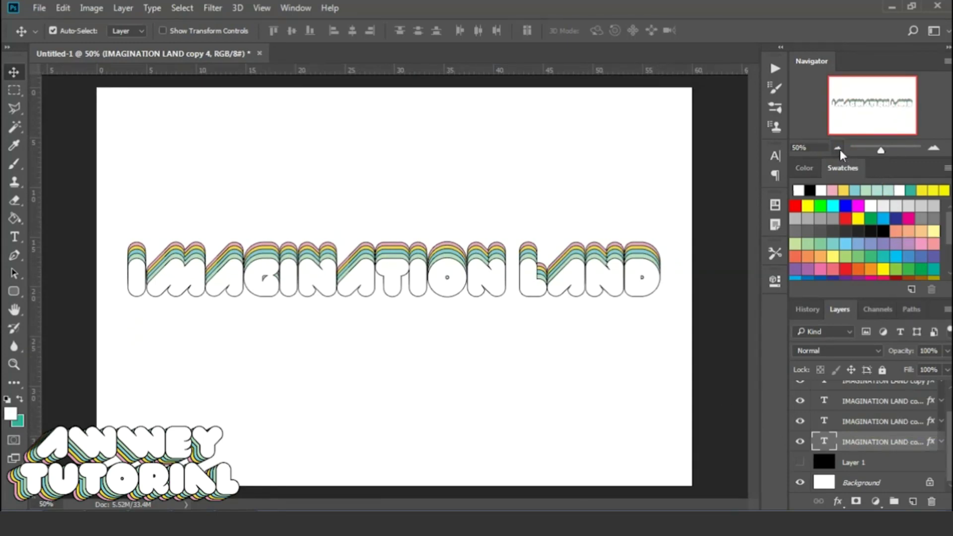
pyautogui.scroll(2, 908, 457)
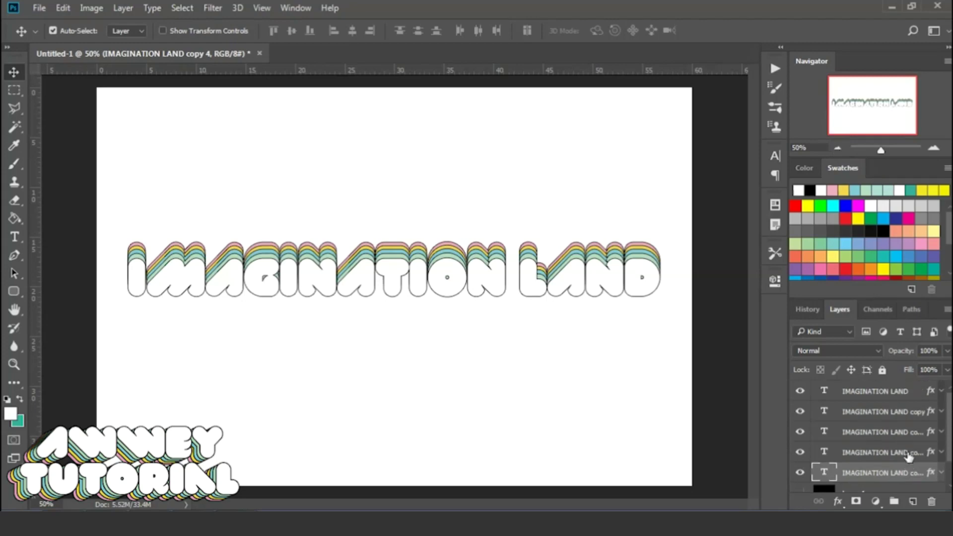
pyautogui.keyDown('shift'); pyautogui.click(896, 392); pyautogui.keyUp('shift')
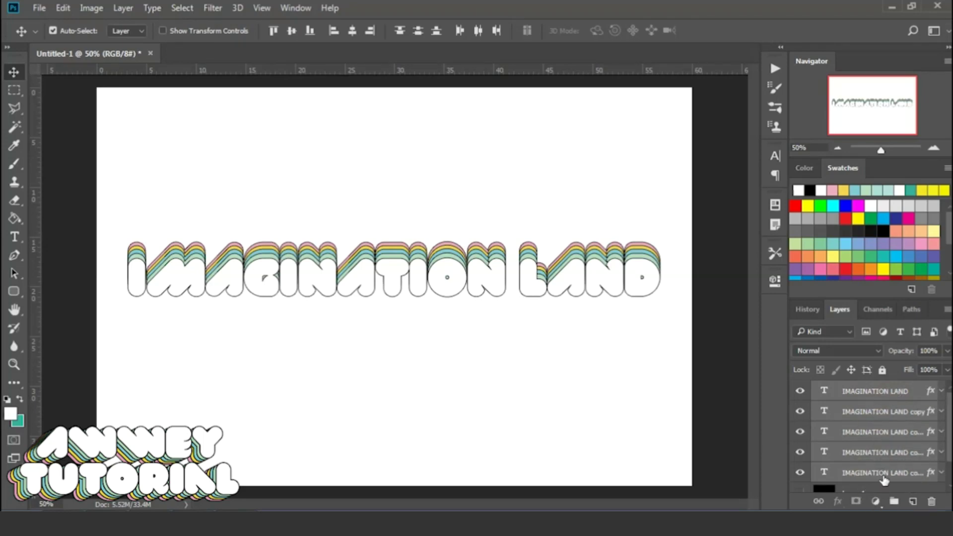
pyautogui.click(906, 473)
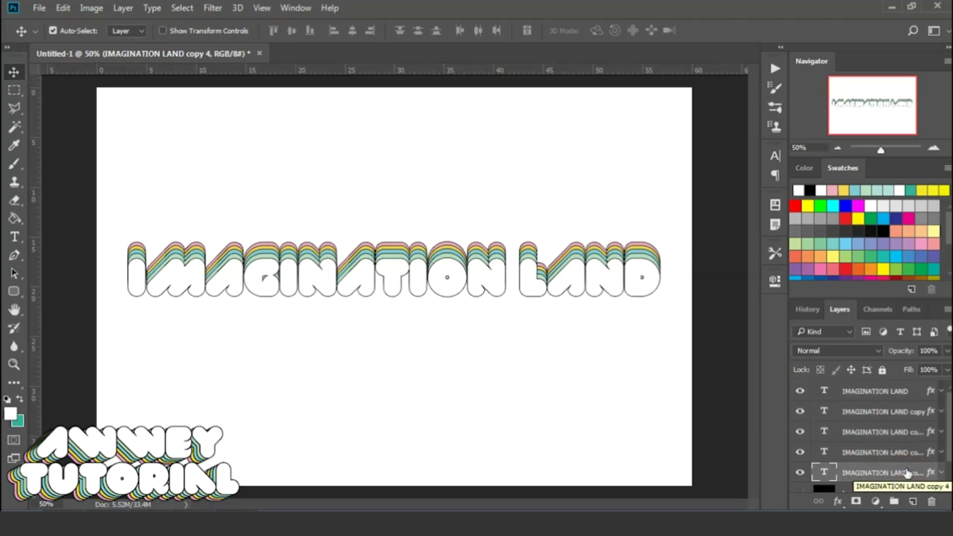
pyautogui.keyDown('shift'); pyautogui.click(910, 393); pyautogui.keyUp('shift')
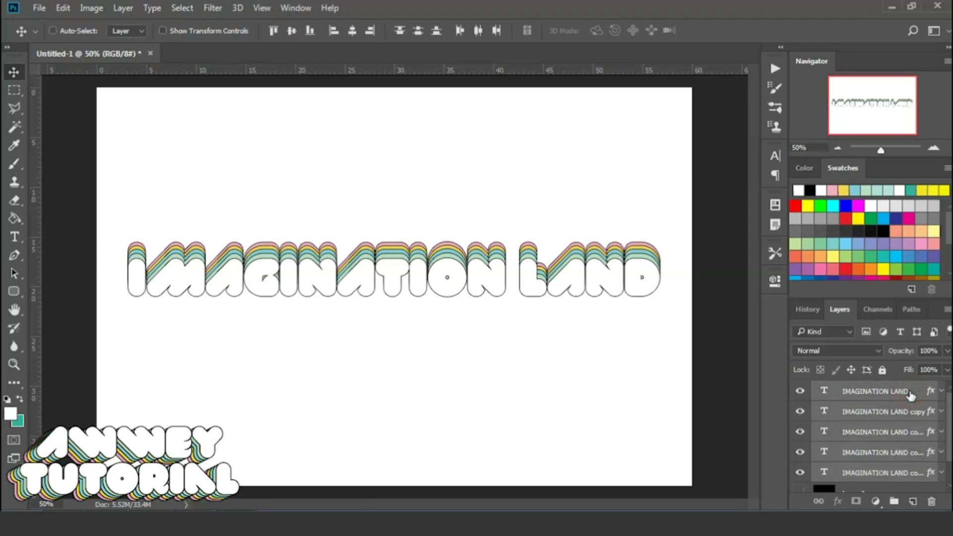
pyautogui.hotkey('ctrl', 'e')
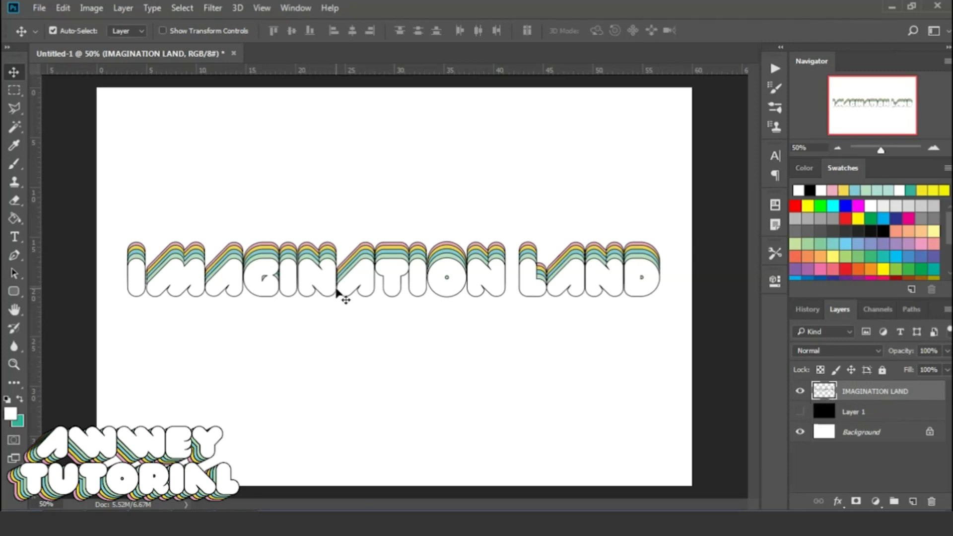
pyautogui.moveTo(363, 283)
pyautogui.mouseDown()
pyautogui.moveTo(364, 367)
pyautogui.moveTo(365, 283)
pyautogui.mouseUp()
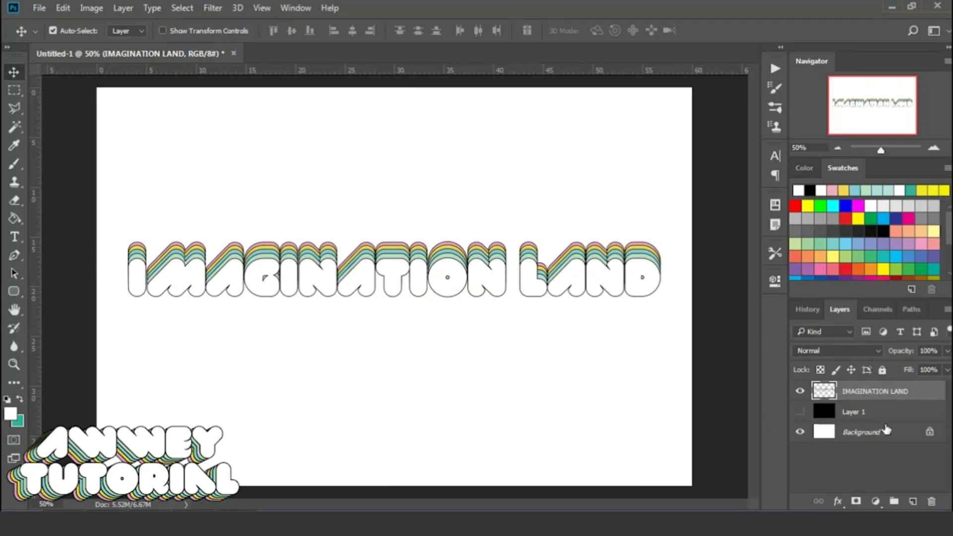
# - Undo the merge in History, then drag the five separate text layers lower together
pyautogui.click(807, 309)
pyautogui.scroll(-2, 867, 461)
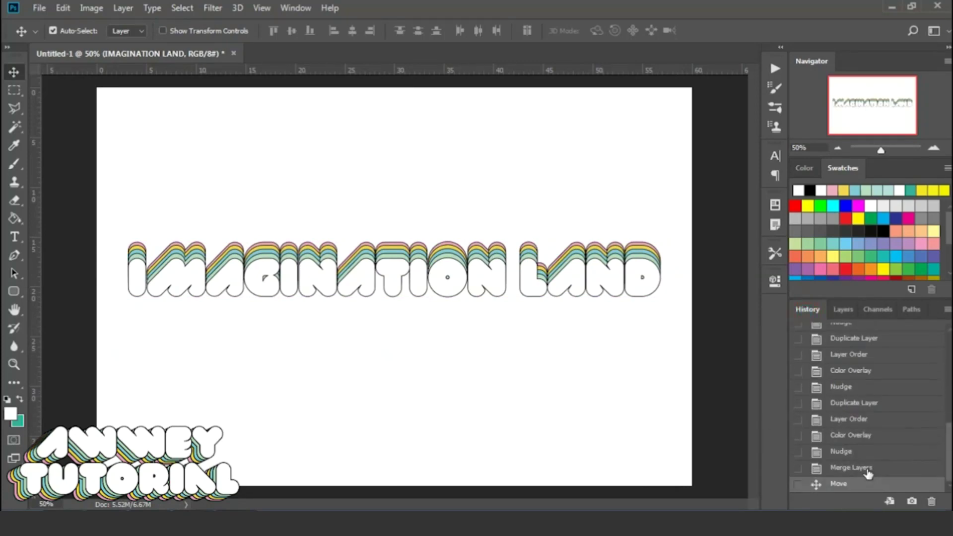
pyautogui.click(867, 468)
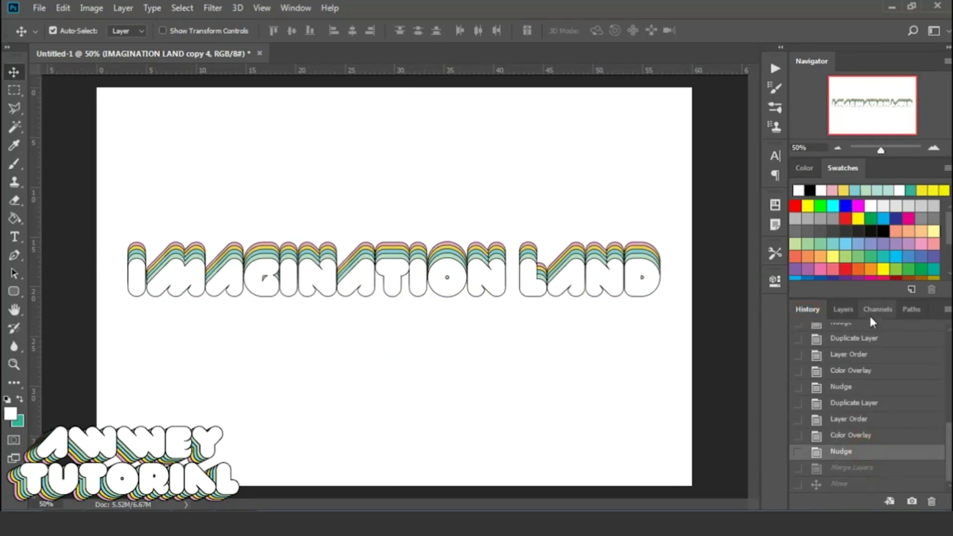
pyautogui.click(849, 309)
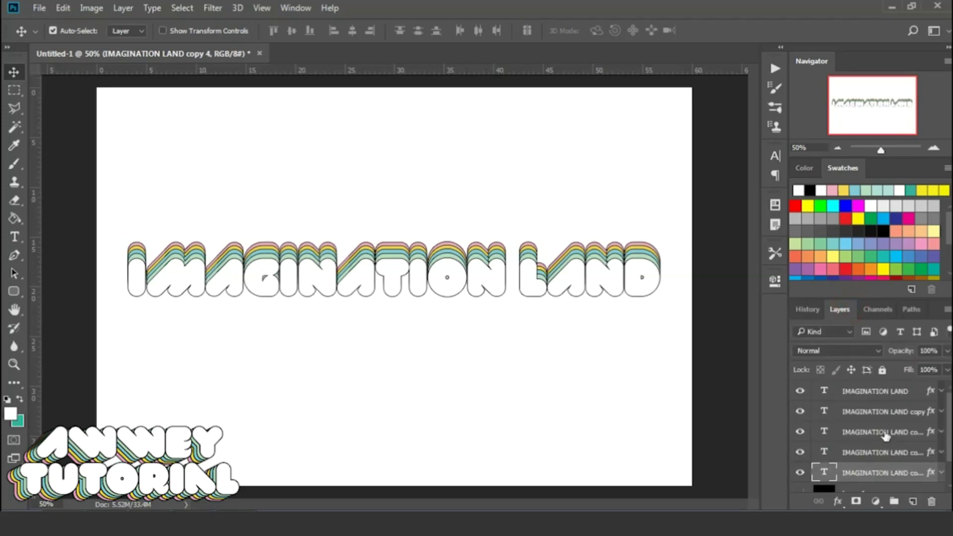
pyautogui.click(880, 391)
pyautogui.moveTo(502, 281)
pyautogui.mouseDown()
pyautogui.moveTo(503, 320)
pyautogui.moveTo(497, 292)
pyautogui.mouseUp()
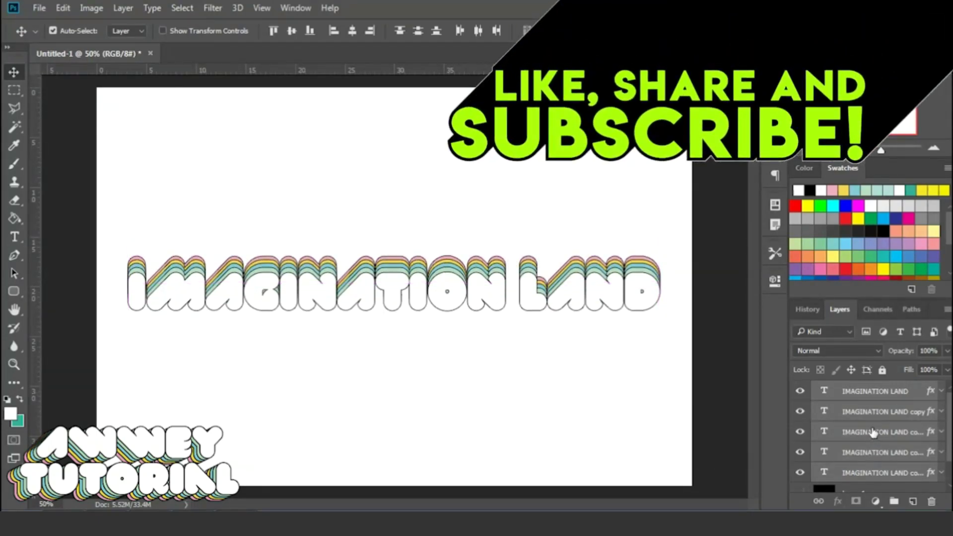
# - Save as Photoshop PSD named 'imagination land' in the Sticker folder, accepting Maximize Compatibility
pyautogui.hotkey('ctrl', 's')
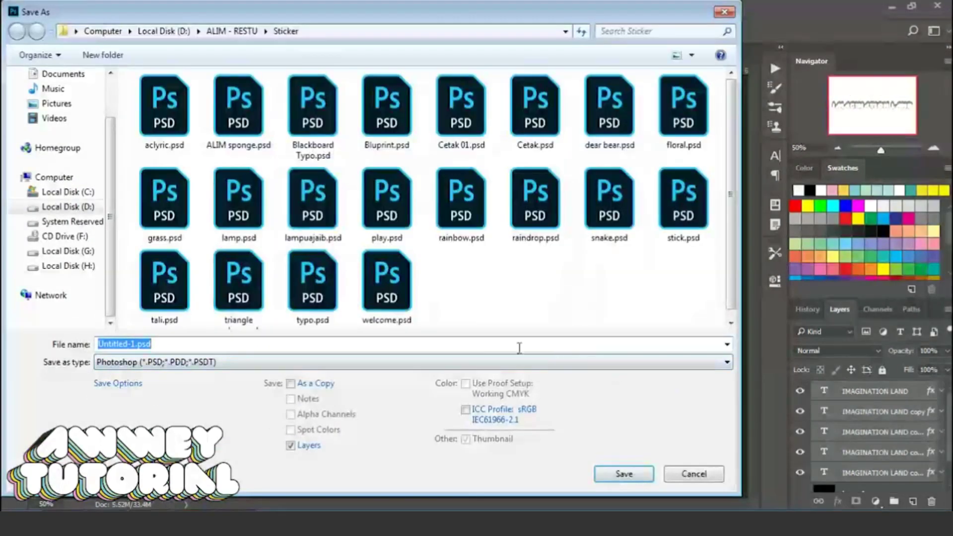
pyautogui.press('BackSpace')
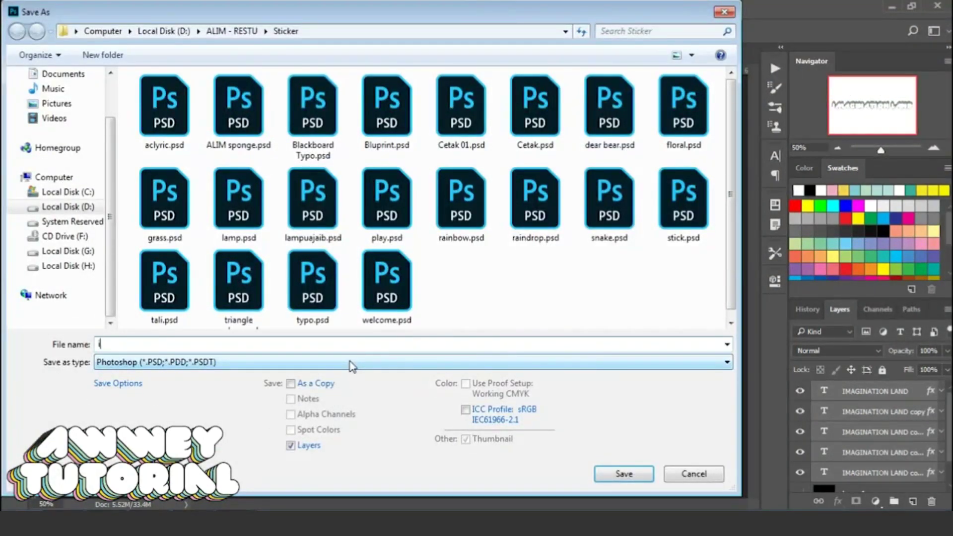
pyautogui.write('imagination land')
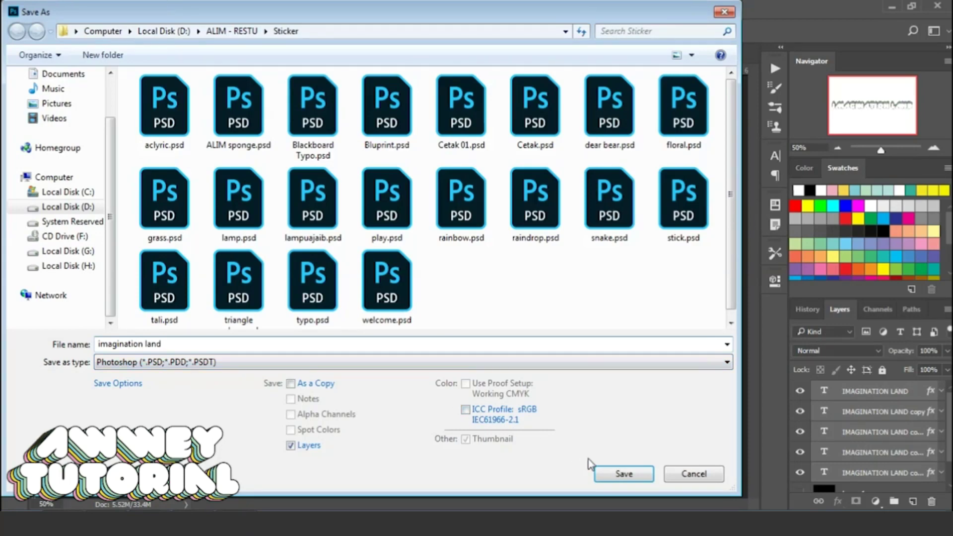
pyautogui.click(616, 472)
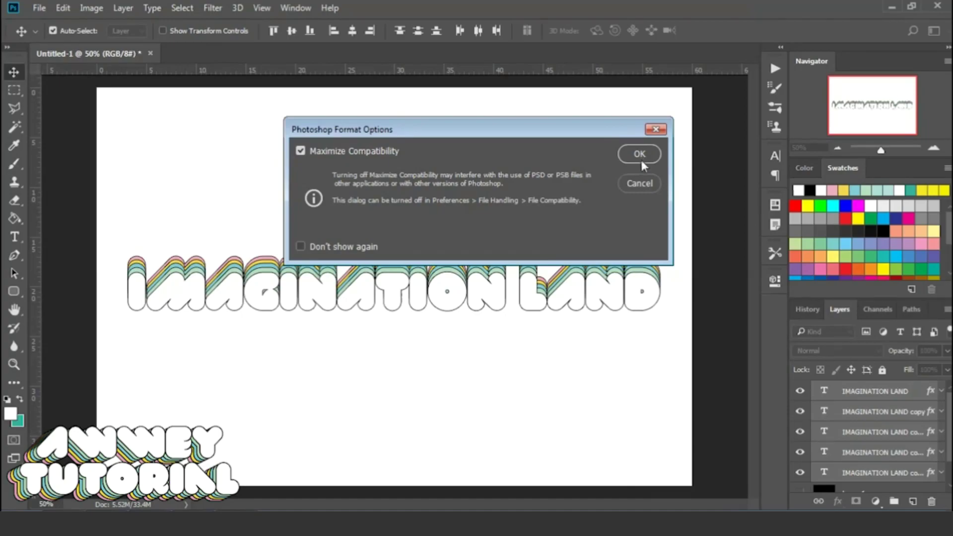
pyautogui.click(639, 155)
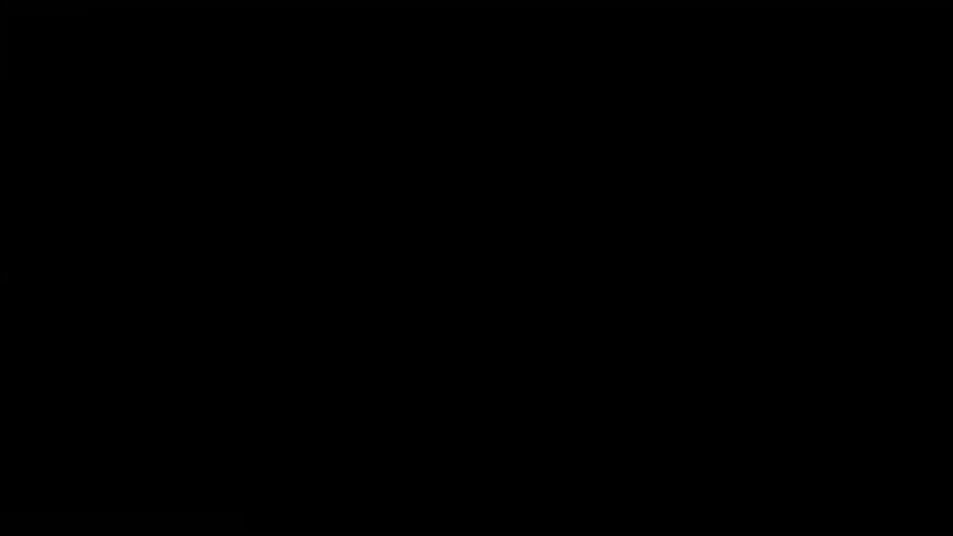